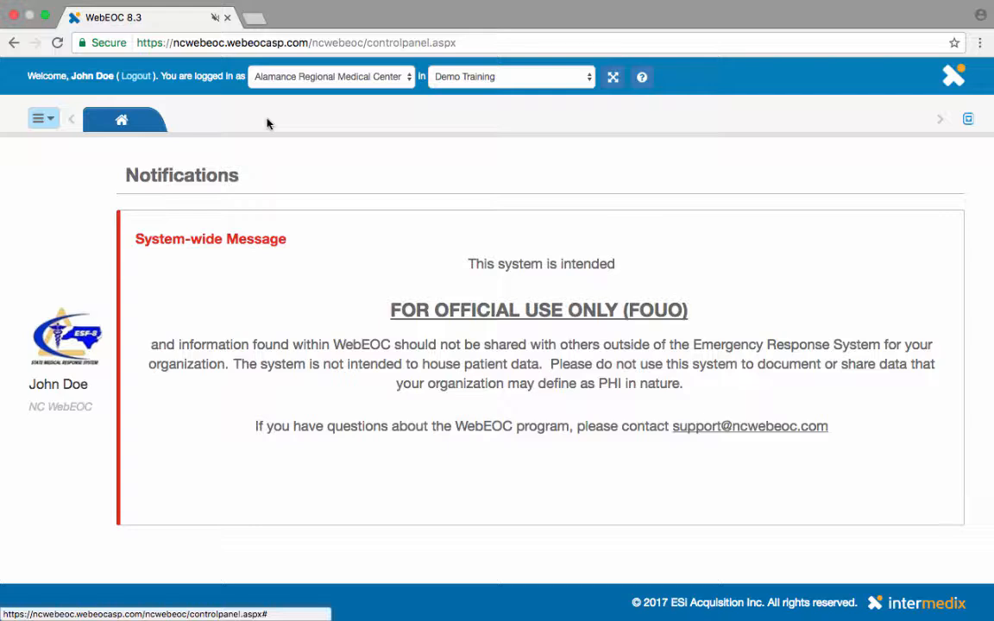
Open the Activity Log board for Alamance Regional Medical Center from the boards menu.
{"action": "left_click", "coordinate": [55, 126]}
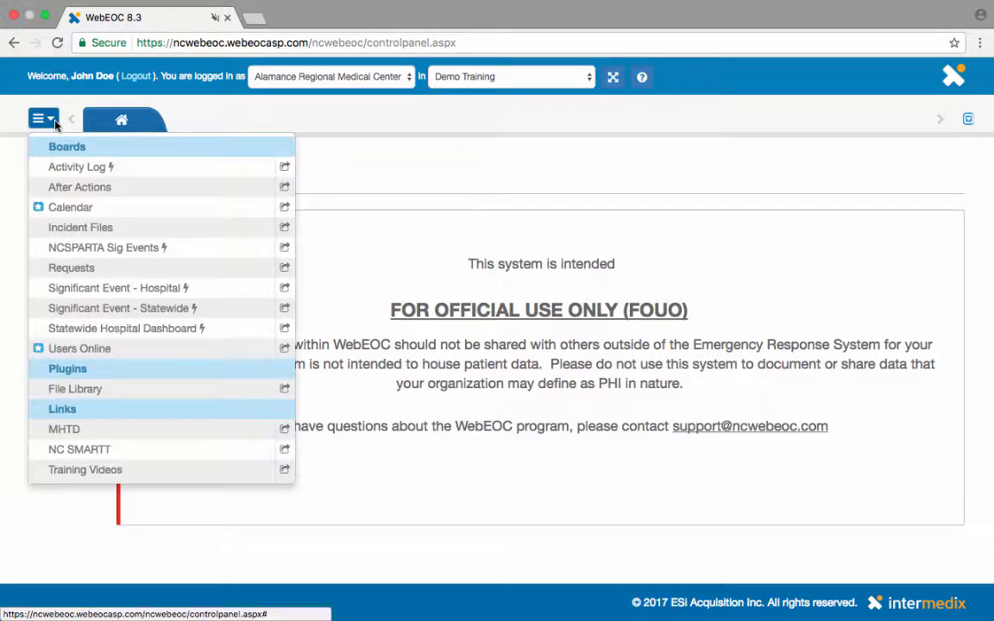
{"action": "left_click", "coordinate": [66, 171]}
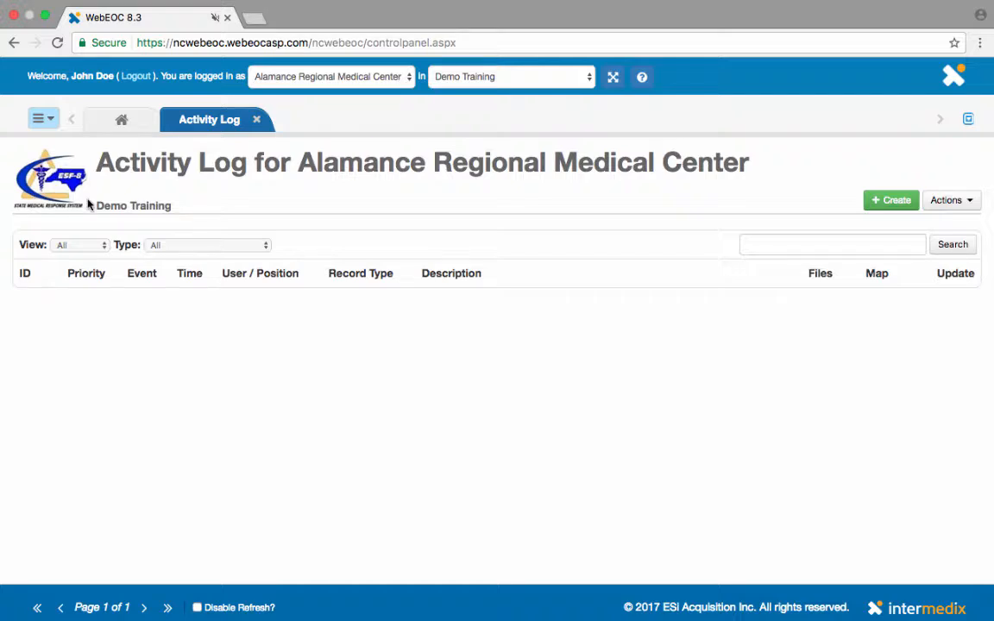
Create a new Activity Log entry, leaving Record Sharing set to Activity Log.
{"action": "left_click", "coordinate": [885, 207]}
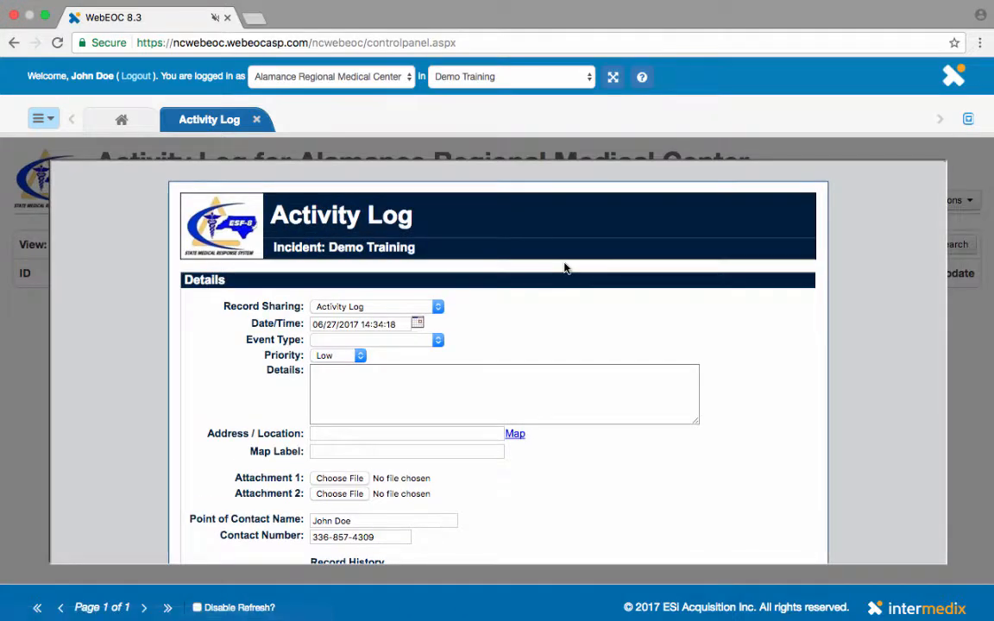
{"action": "scroll", "coordinate": [545, 314], "scroll_direction": "down", "scroll_amount": 2}
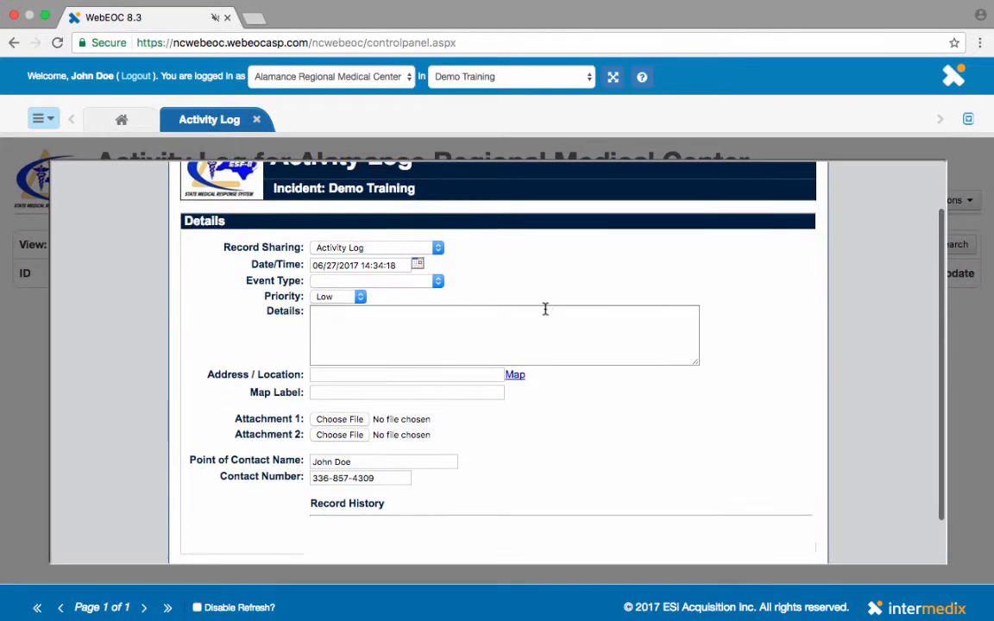
{"action": "left_click", "coordinate": [438, 249]}
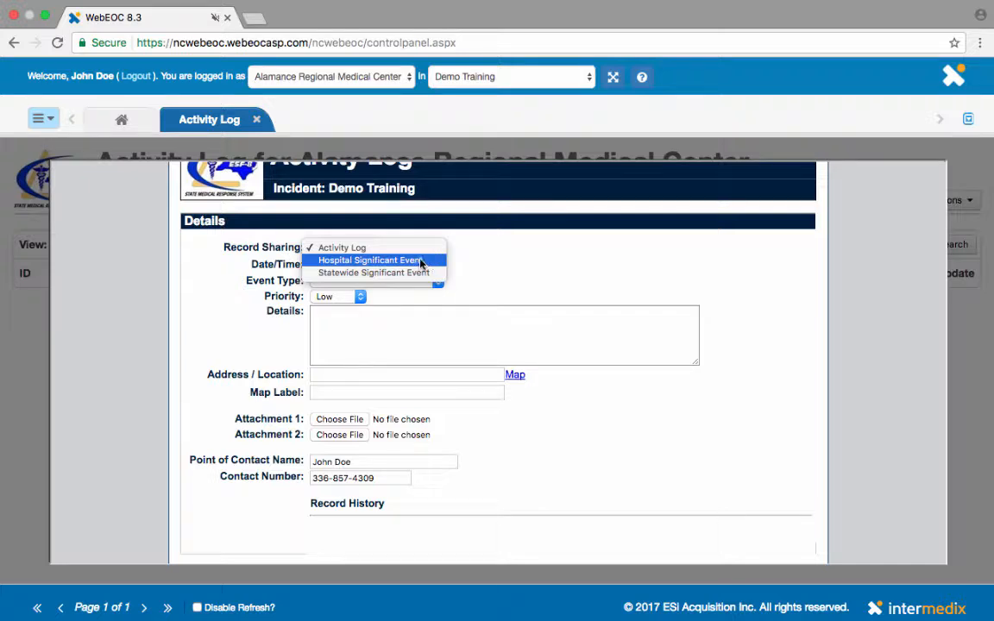
{"action": "left_click", "coordinate": [387, 251]}
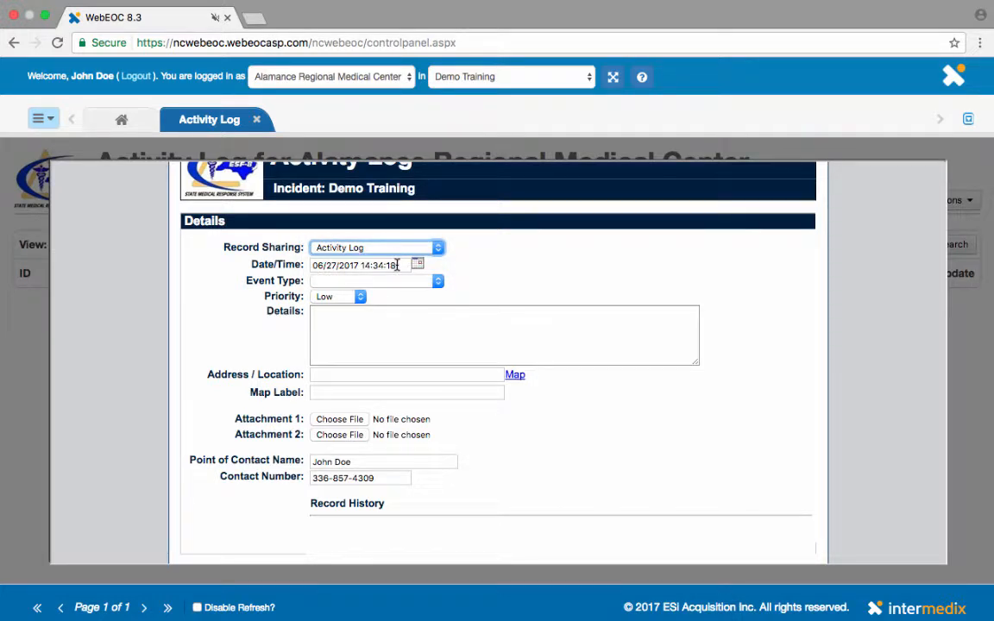
Set the entry's Event Type to Bomb Threat and its Priority to Medium.
{"action": "left_click", "coordinate": [438, 282]}
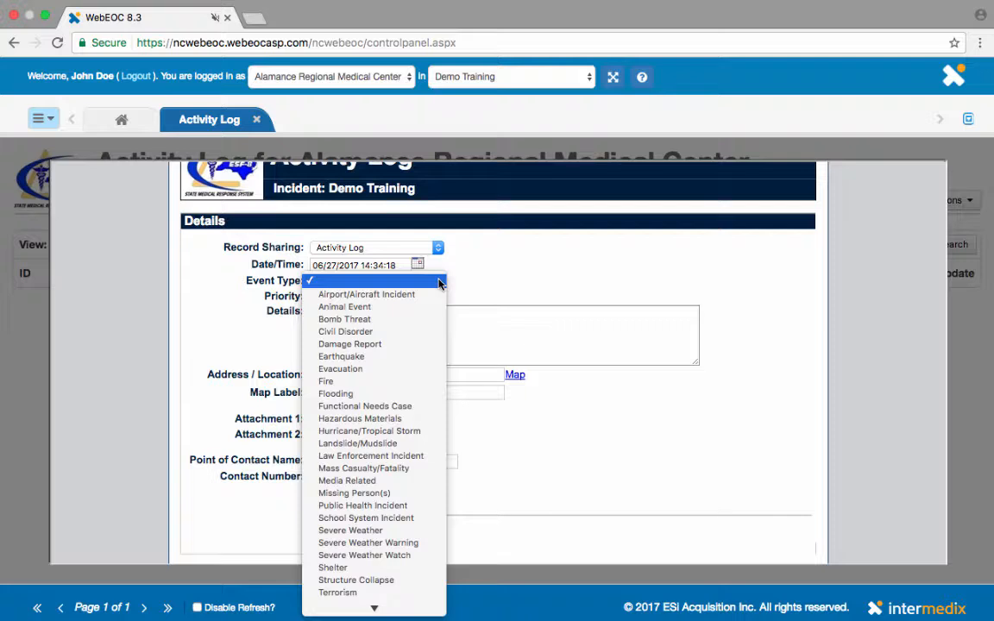
{"action": "left_click", "coordinate": [412, 321]}
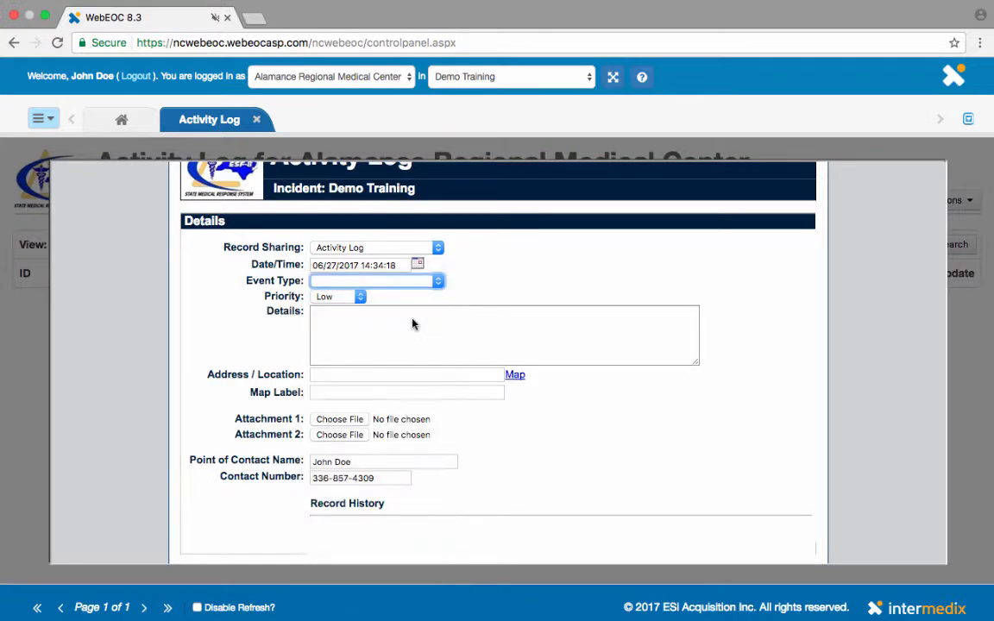
{"action": "left_click", "coordinate": [361, 298]}
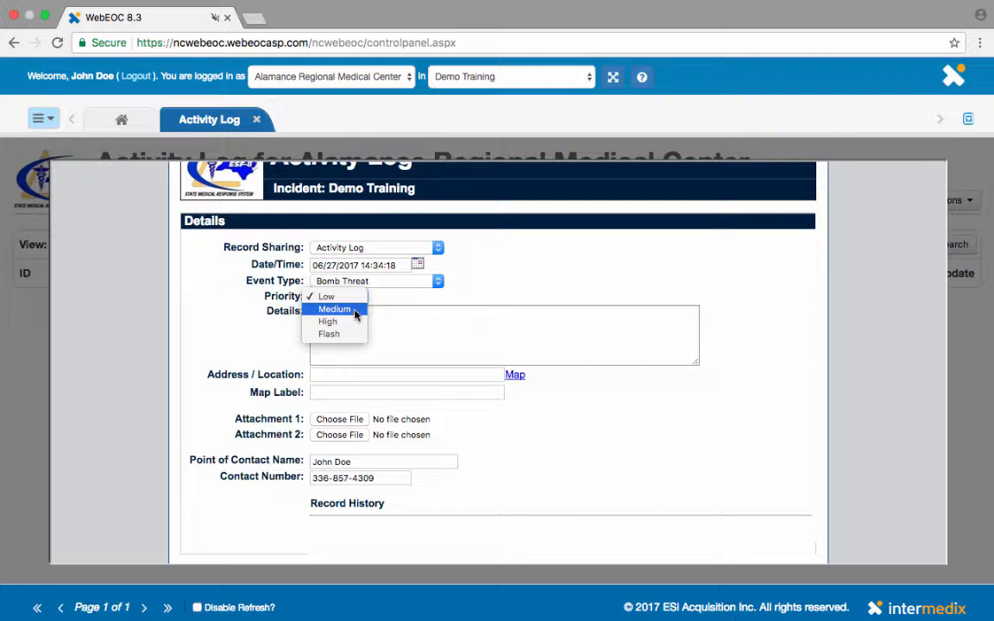
{"action": "left_click", "coordinate": [355, 315]}
{"action": "left_click", "coordinate": [351, 316]}
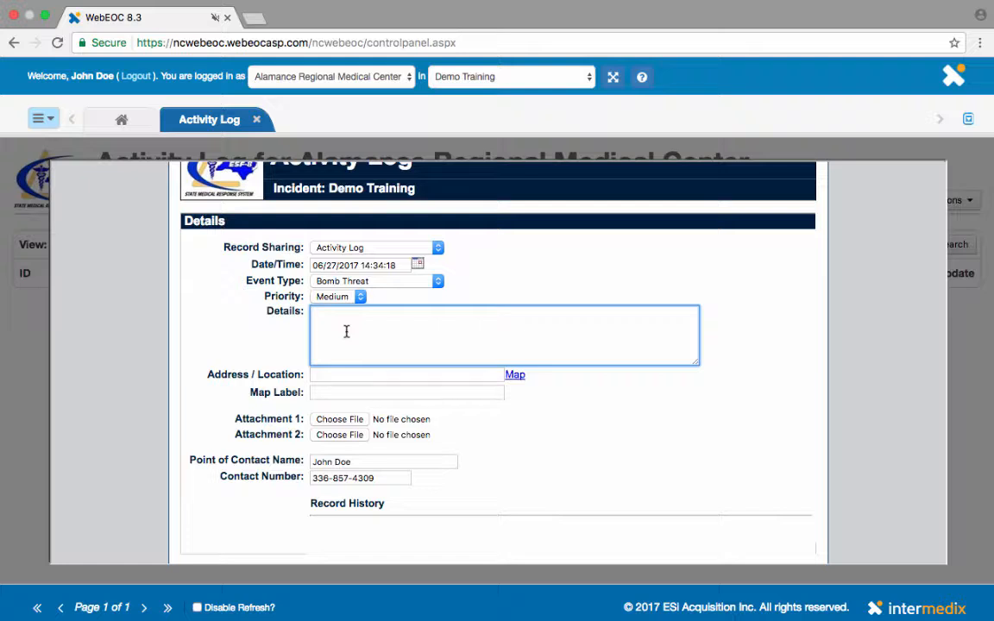
Enter 'There is a bomb threat in the ER.' in Details and fill Address / Location from the suggested street address.
{"action": "type", "text": "There is a bomb threat in the ER."}
{"action": "left_click", "coordinate": [349, 374]}
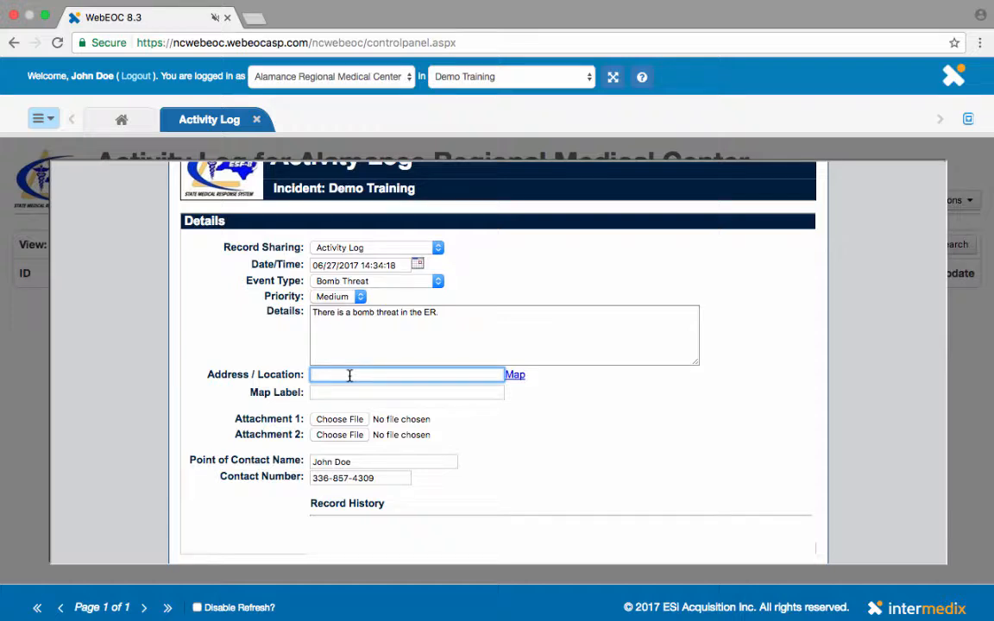
{"action": "type", "text": "15124"}
{"action": "key", "text": "Down"}
{"action": "key", "text": "Return"}
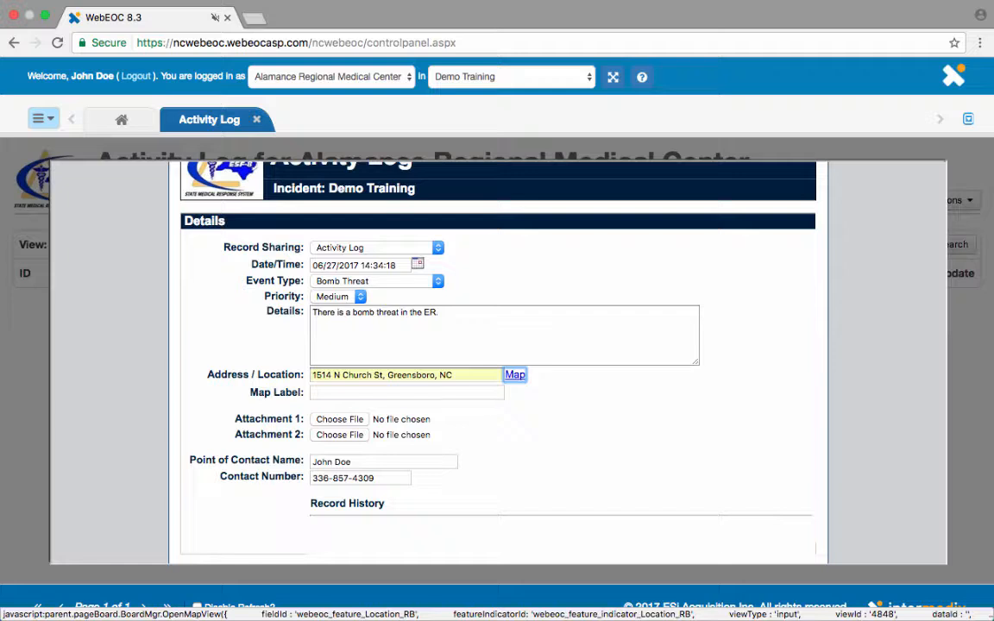
Place a point on the map marking the incident beside North Church Street.
{"action": "left_click", "coordinate": [515, 376]}
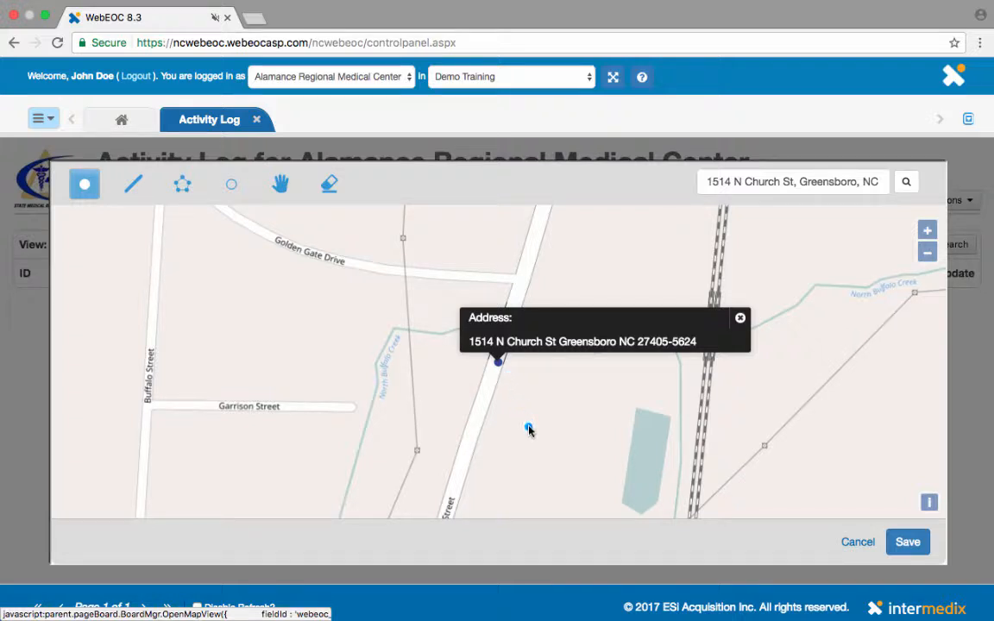
{"action": "left_click_drag", "start_coordinate": [529, 430], "coordinate": [534, 247]}
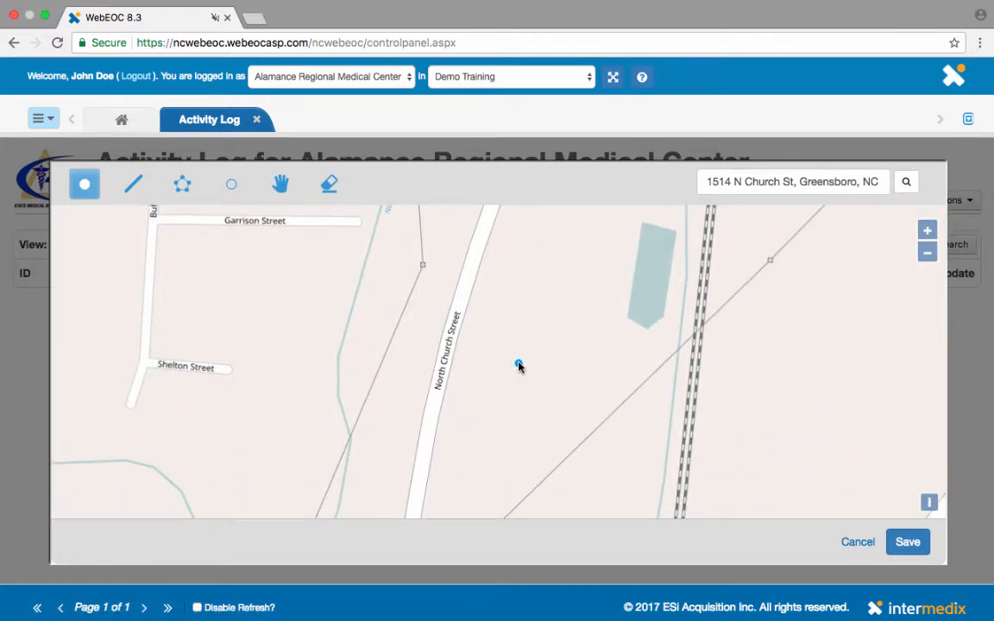
{"action": "left_click", "coordinate": [518, 364]}
Save the map point and give the entry the Map Label 'Bomb Threat'.
{"action": "left_click", "coordinate": [907, 544]}
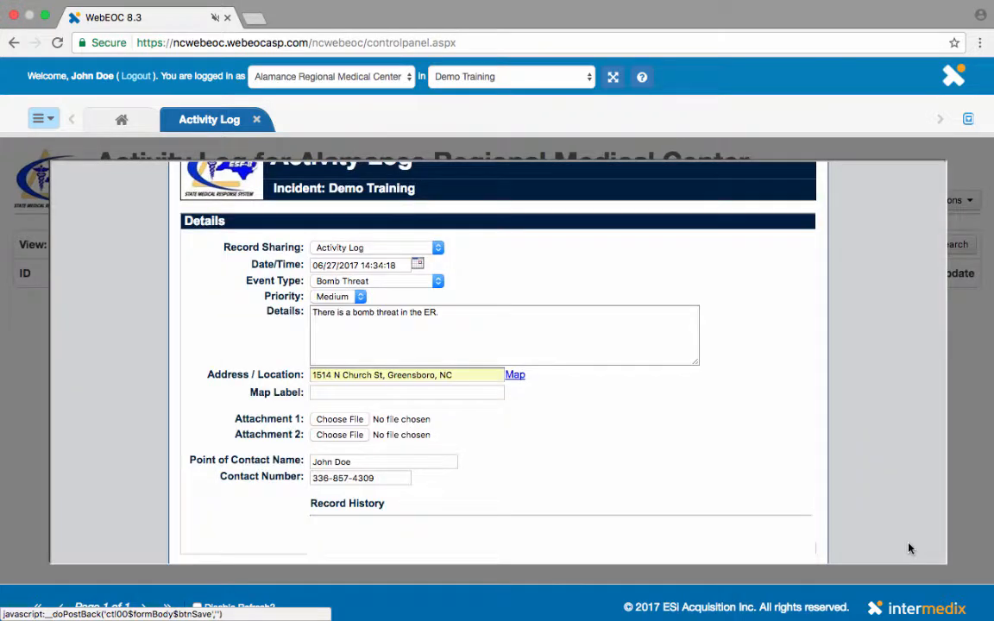
{"action": "left_click", "coordinate": [426, 397]}
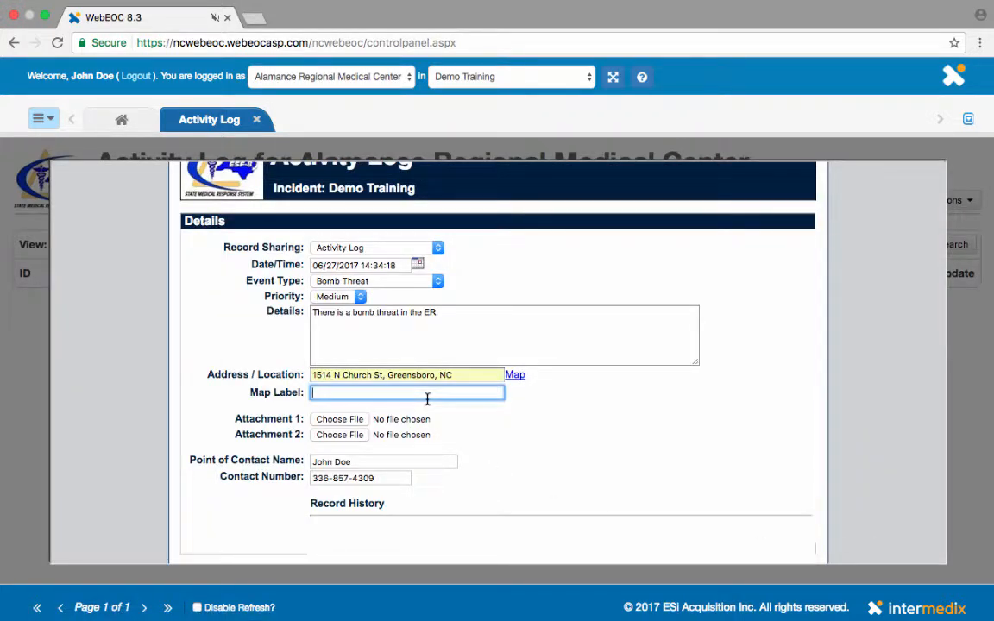
{"action": "type", "text": "Bomb Threat"}
Attach WebEOC Code.rtf as Attachment 1.
{"action": "left_click", "coordinate": [336, 421]}
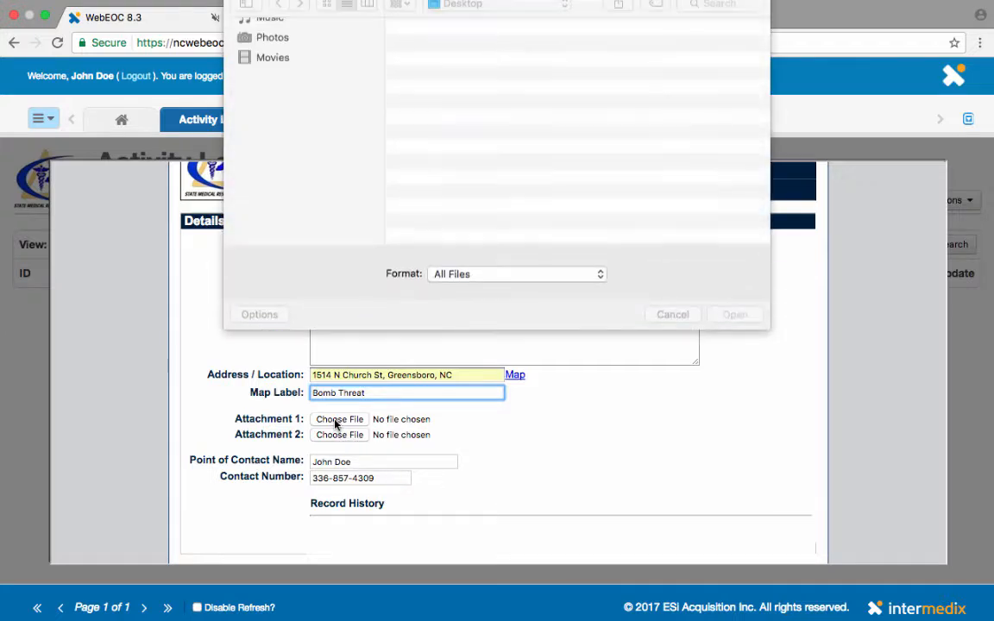
{"action": "double_click", "coordinate": [441, 58]}
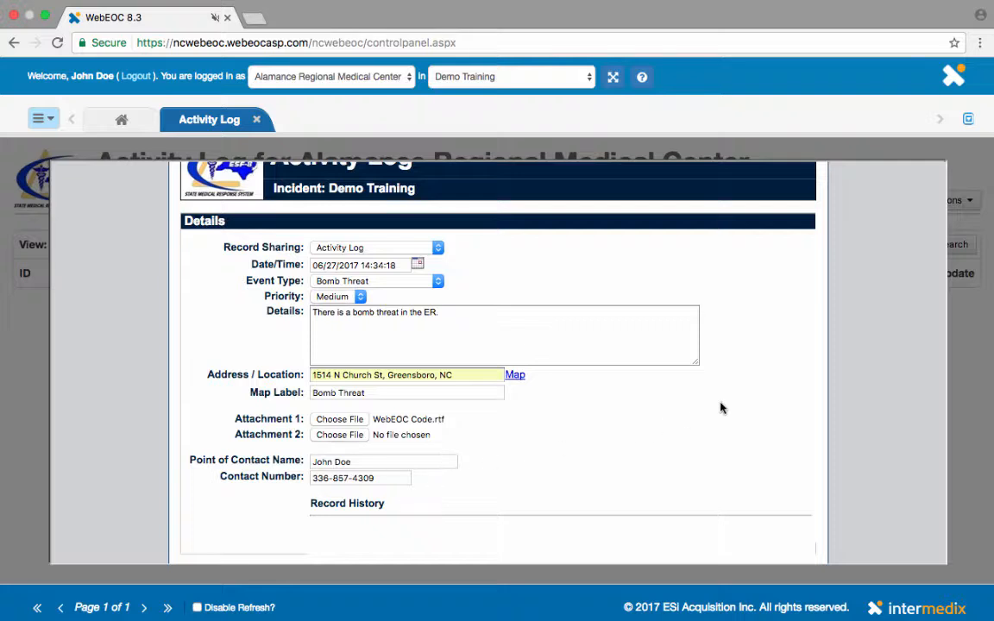
{"action": "scroll", "coordinate": [722, 408], "scroll_direction": "down", "scroll_amount": 3}
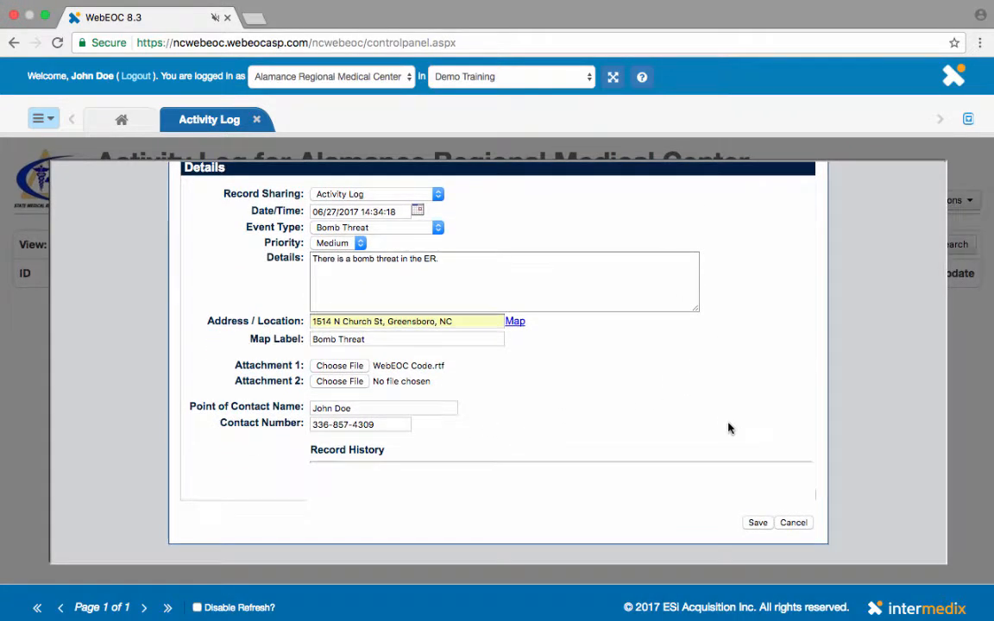
Save the bomb threat entry, creating record 4193.
{"action": "left_click", "coordinate": [761, 523]}
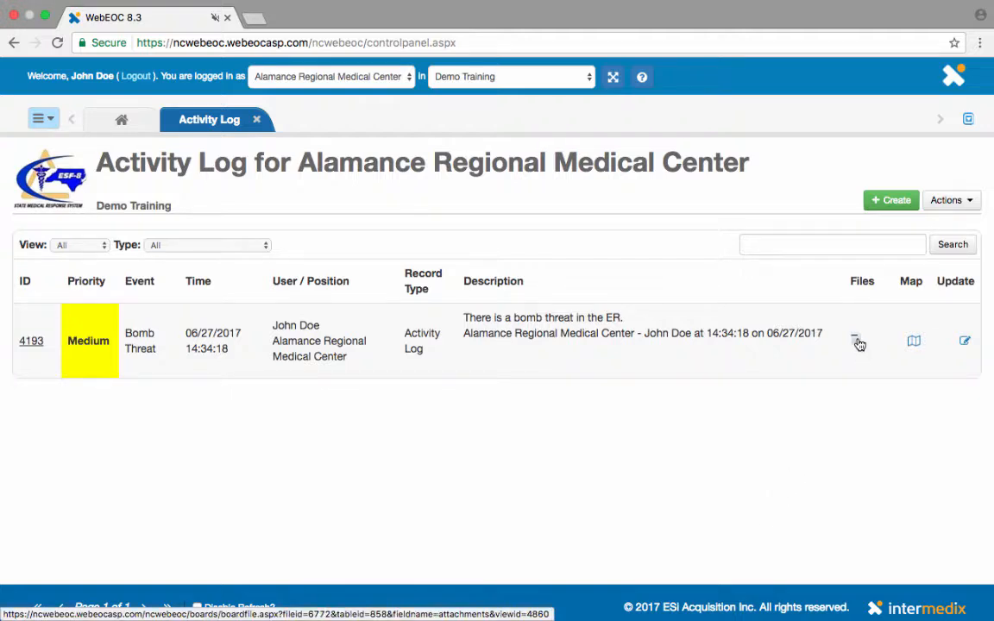
View record 4193's location on the map and return to the Activity Log list.
{"action": "left_click", "coordinate": [914, 344]}
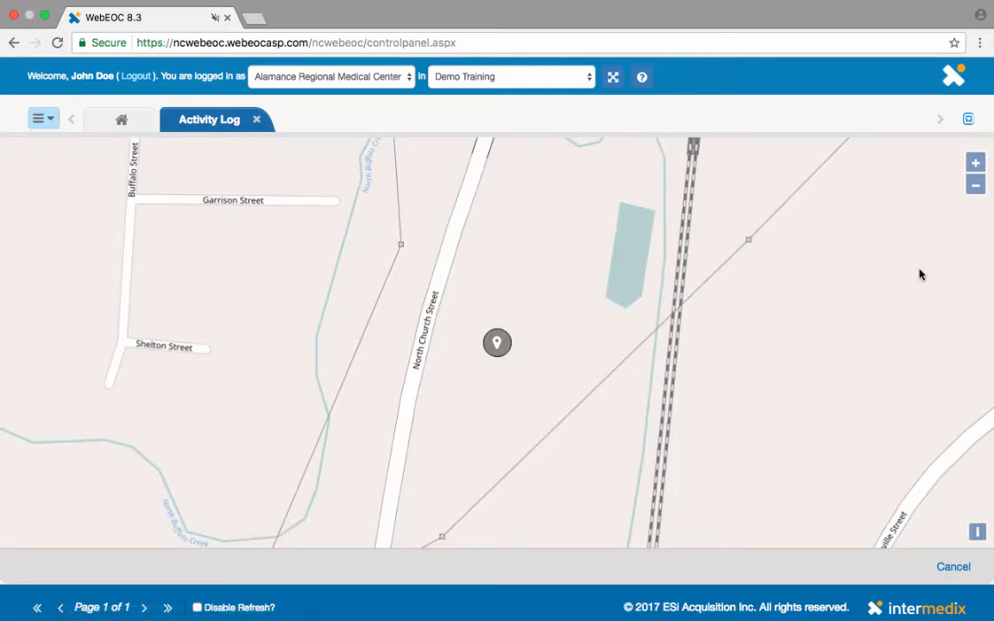
{"action": "left_click", "coordinate": [953, 569]}
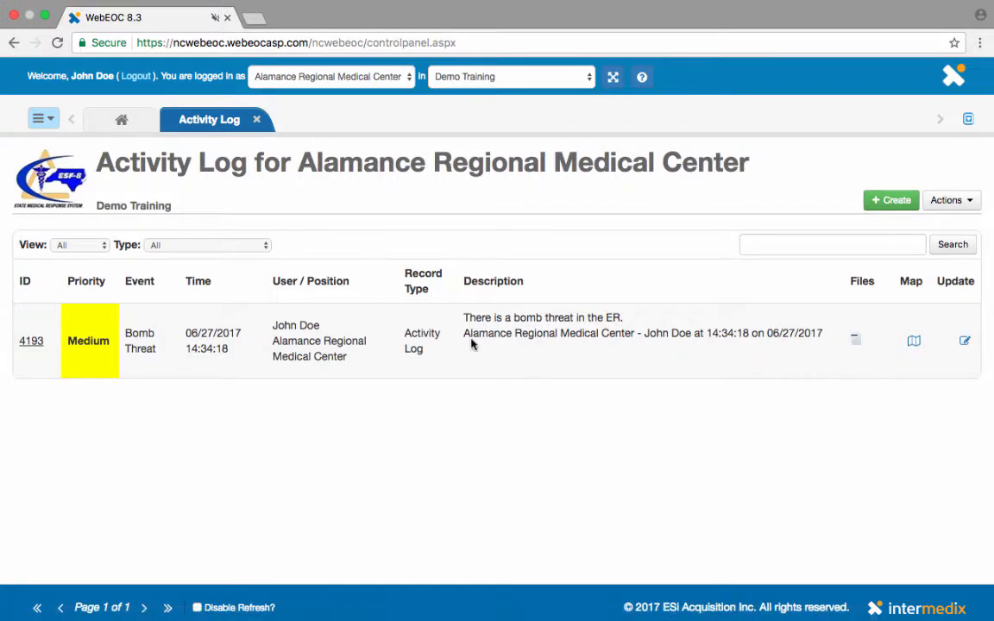
Update record 4193 with Details 'A suspicious package has been found, we are coordinating with local Law Enforcement'.
{"action": "left_click", "coordinate": [964, 343]}
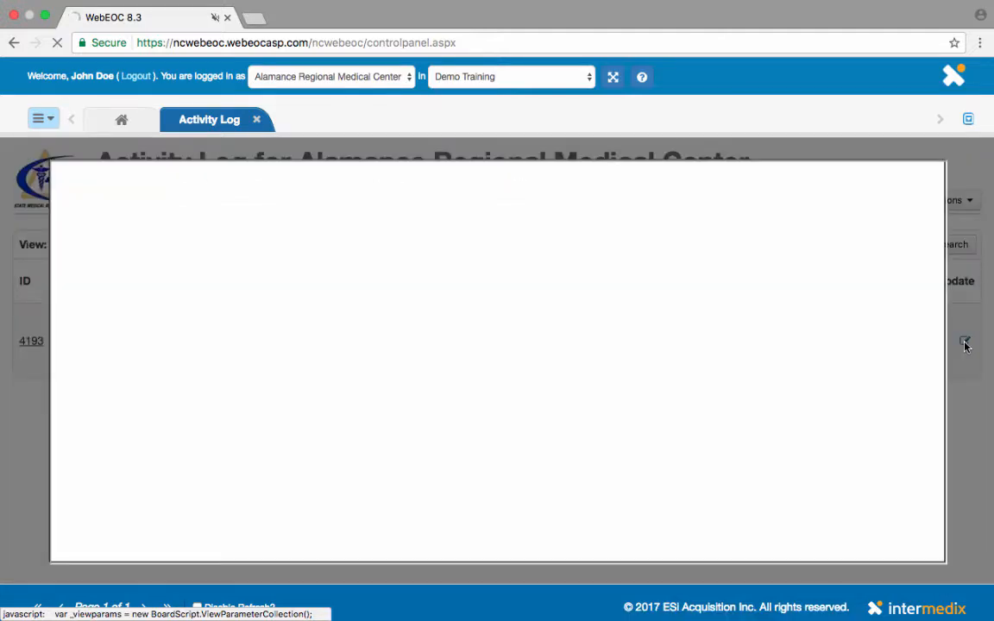
{"action": "left_click", "coordinate": [356, 403]}
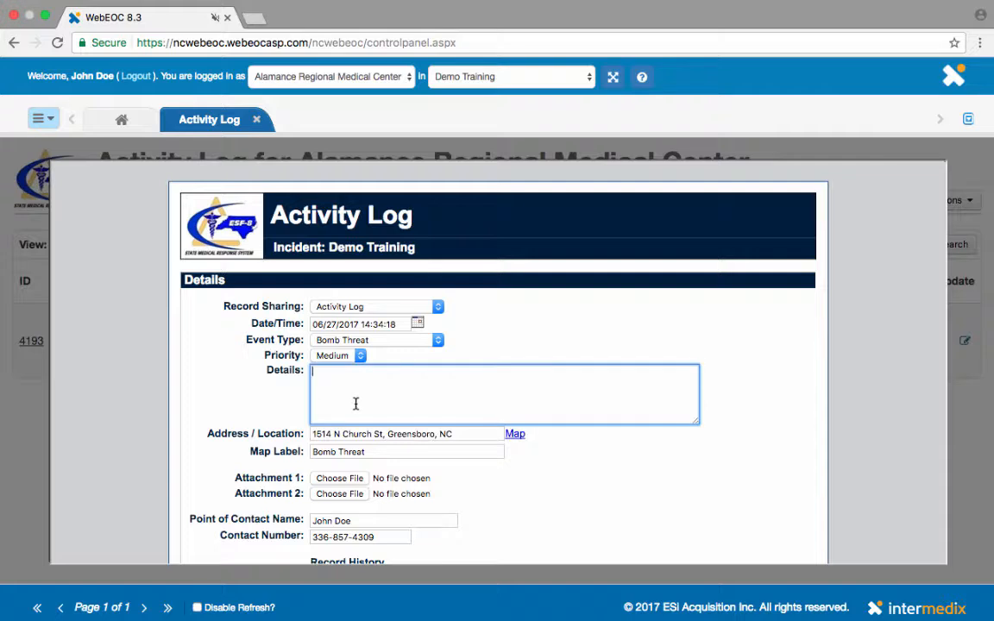
{"action": "type", "text": "A suspicio"}
{"action": "key", "text": "BackSpace"}
{"action": "type", "text": "us package"}
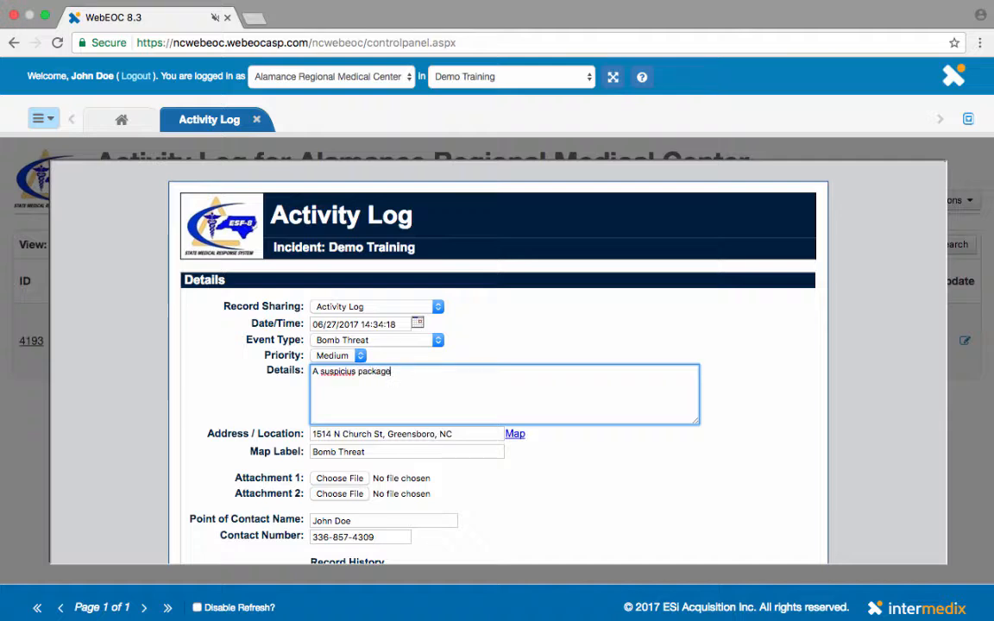
{"action": "type", "text": " has been found, we are co"}
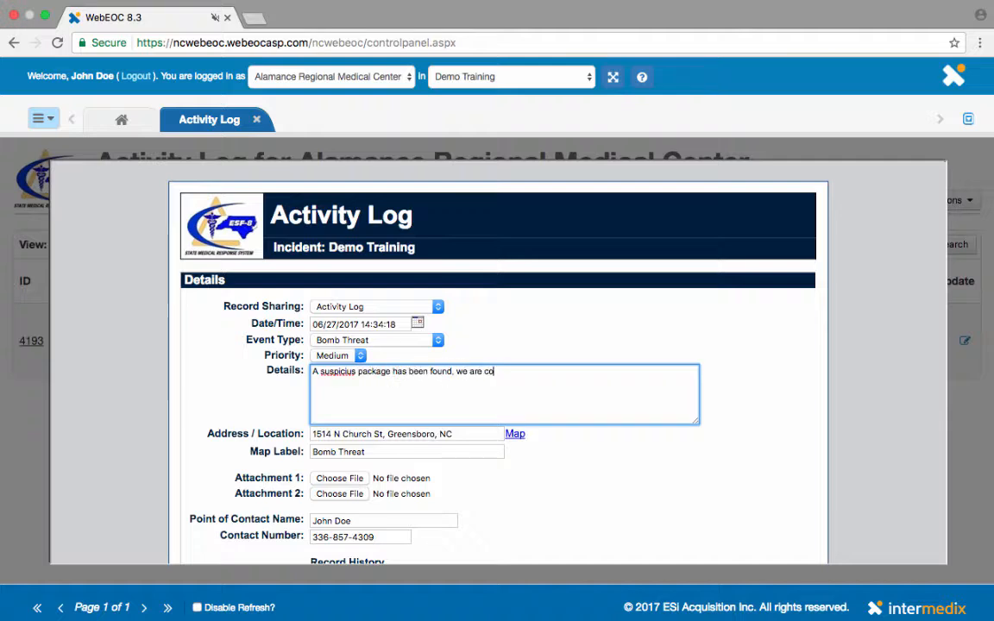
{"action": "type", "text": "ordinating with local Law Enf"}
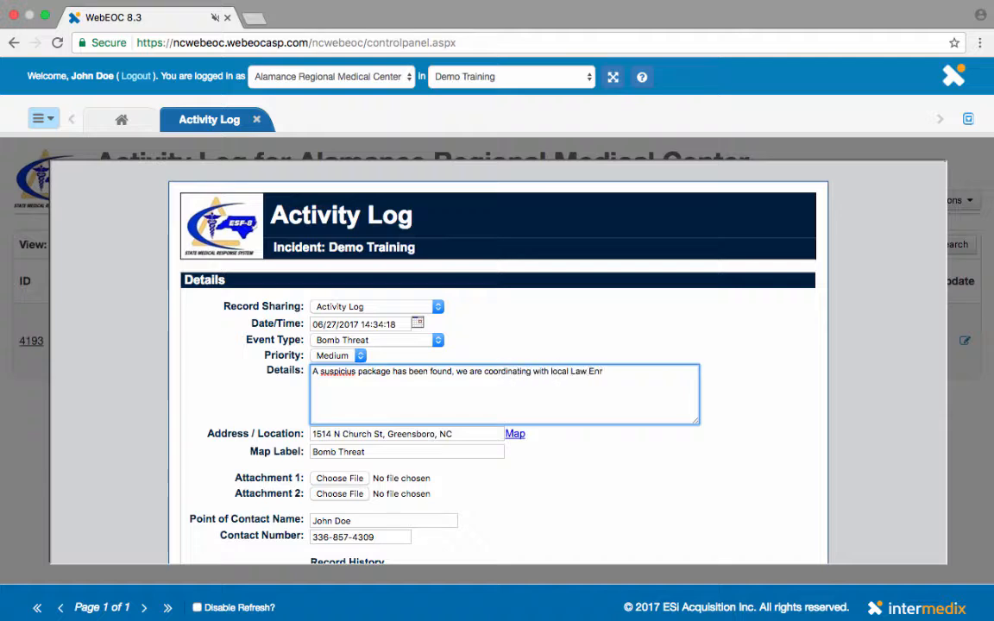
{"action": "type", "text": "orcement"}
{"action": "right_click", "coordinate": [335, 373]}
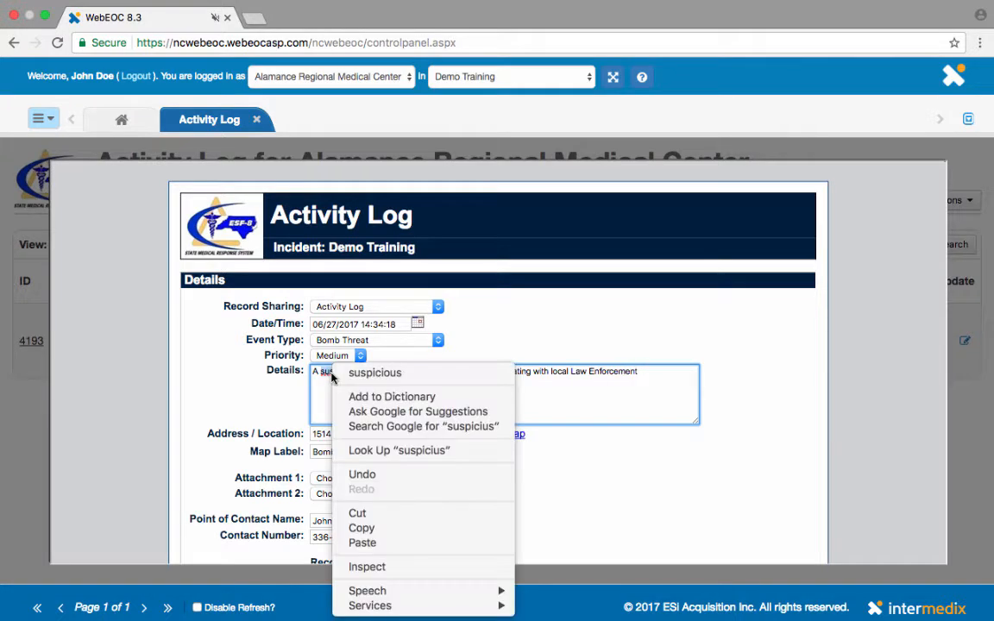
{"action": "left_click", "coordinate": [367, 377]}
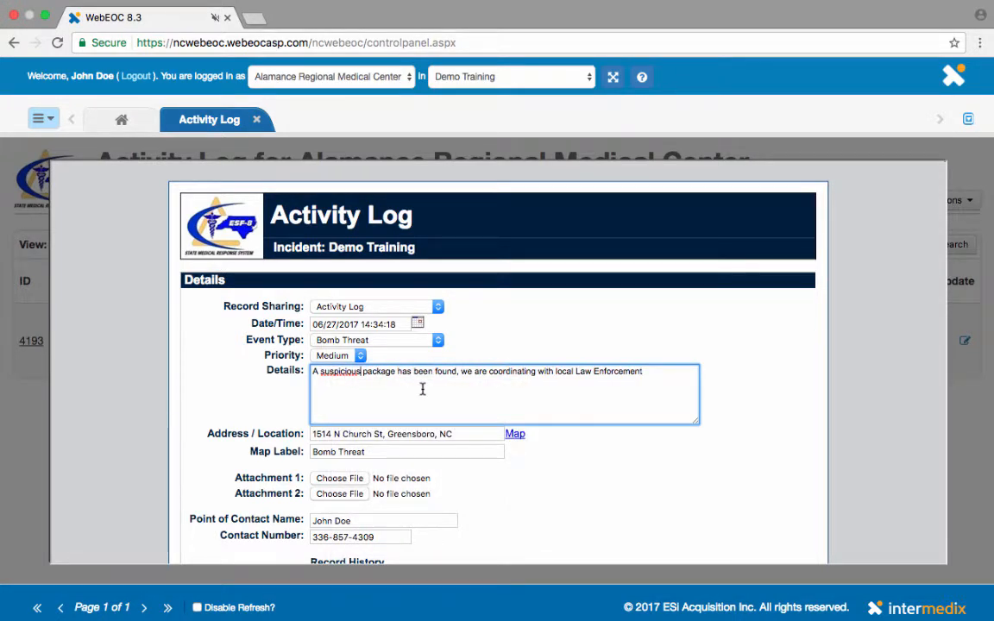
{"action": "right_click", "coordinate": [335, 374]}
{"action": "left_click", "coordinate": [293, 349]}
Share the update as a Hospital Significant Event and save it.
{"action": "left_click", "coordinate": [437, 308]}
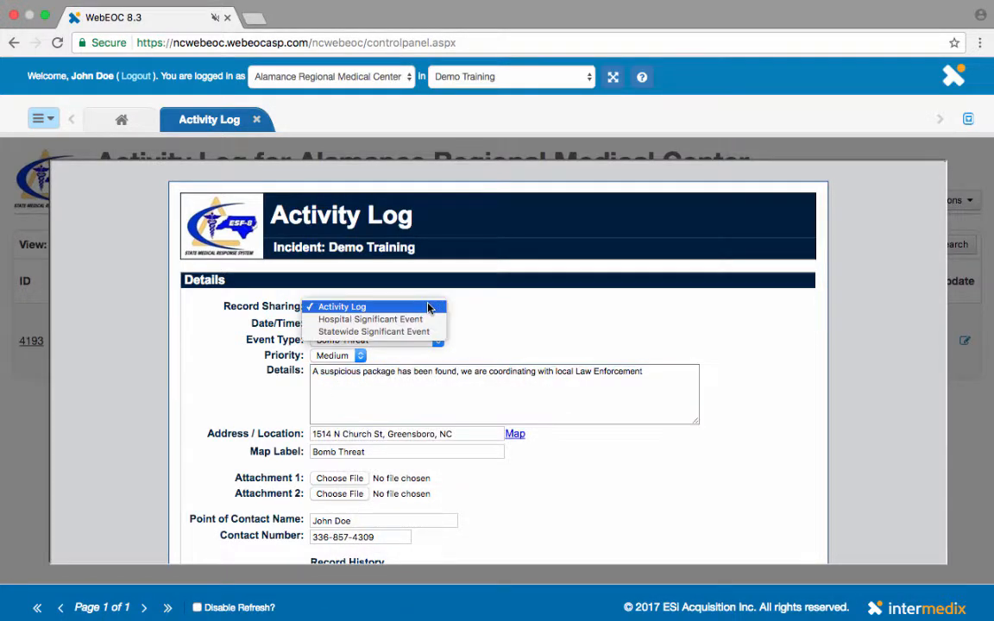
{"action": "left_click", "coordinate": [420, 319]}
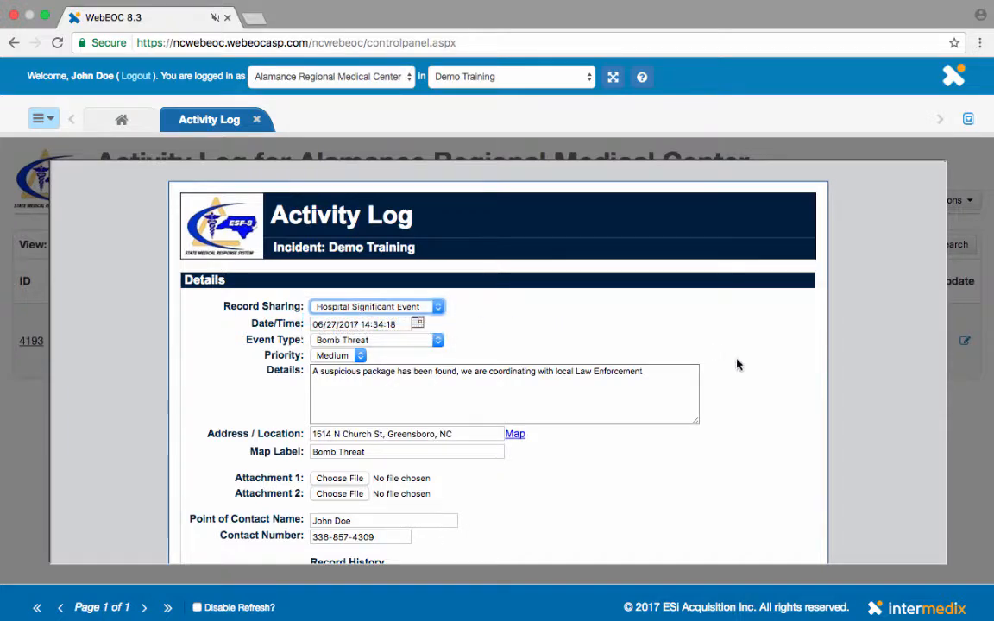
{"action": "scroll", "coordinate": [724, 377], "scroll_direction": "down", "scroll_amount": 3}
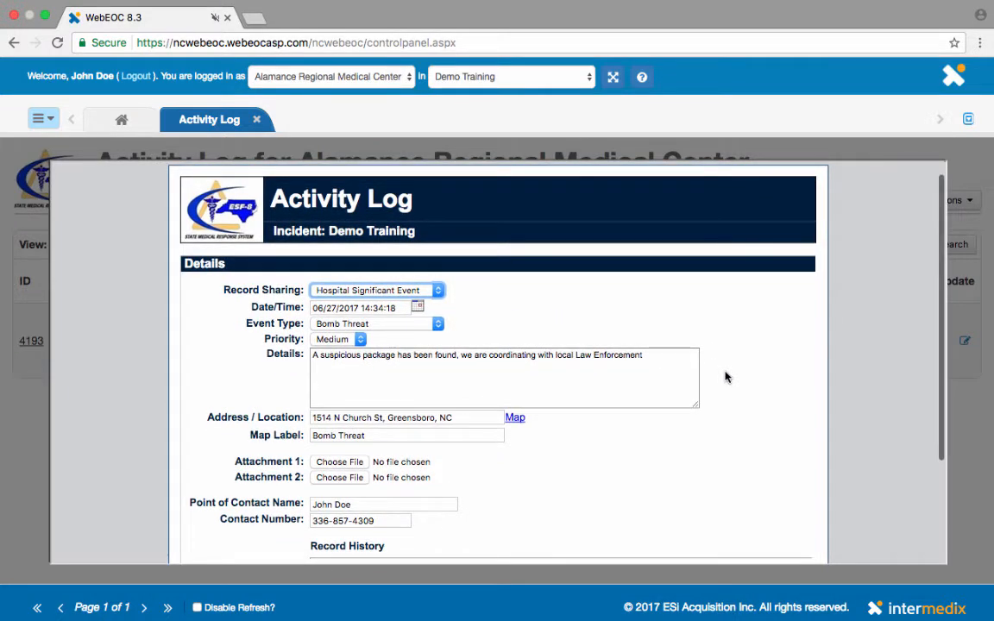
{"action": "scroll", "coordinate": [725, 377], "scroll_direction": "down", "scroll_amount": 1}
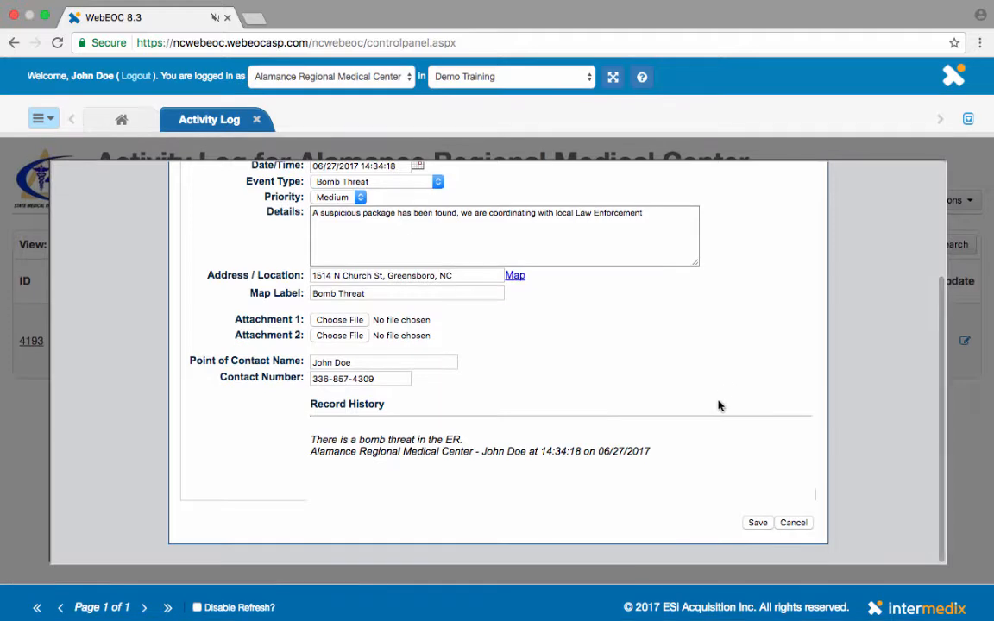
{"action": "scroll", "coordinate": [717, 396], "scroll_direction": "up", "scroll_amount": 1}
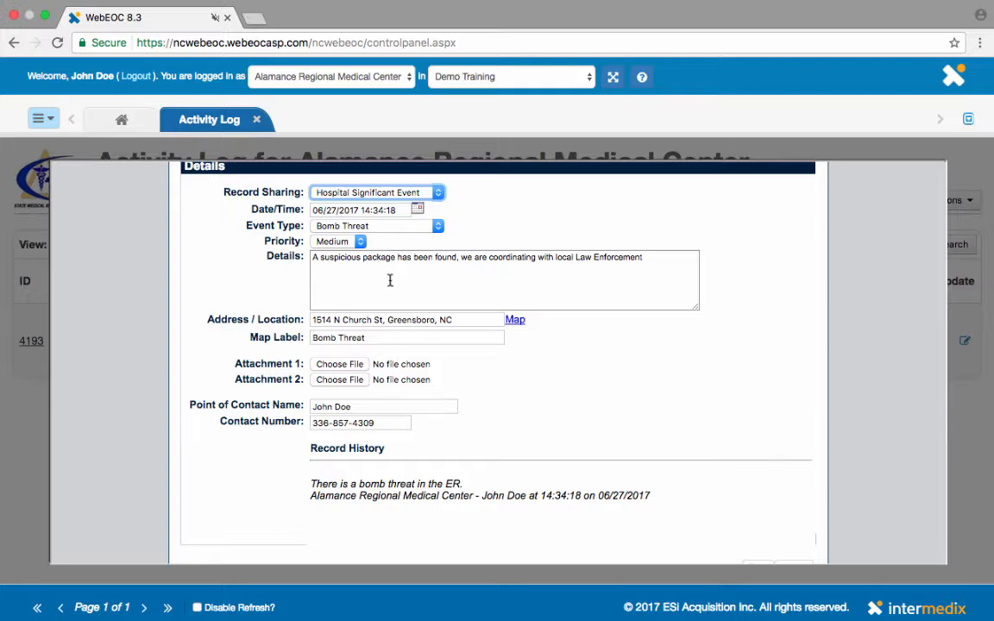
{"action": "scroll", "coordinate": [781, 472], "scroll_direction": "down", "scroll_amount": 1}
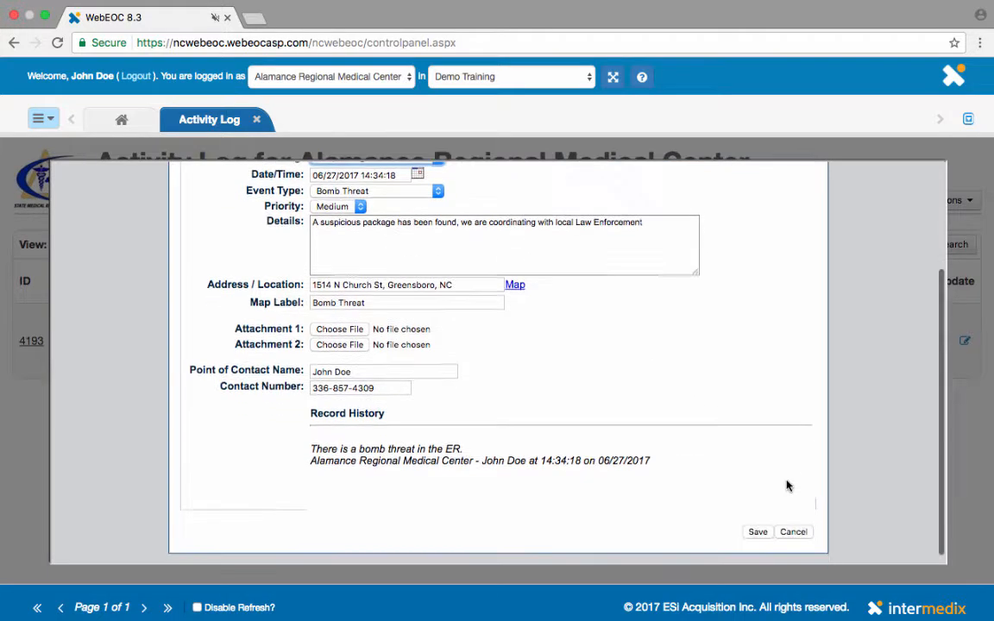
{"action": "left_click", "coordinate": [757, 523]}
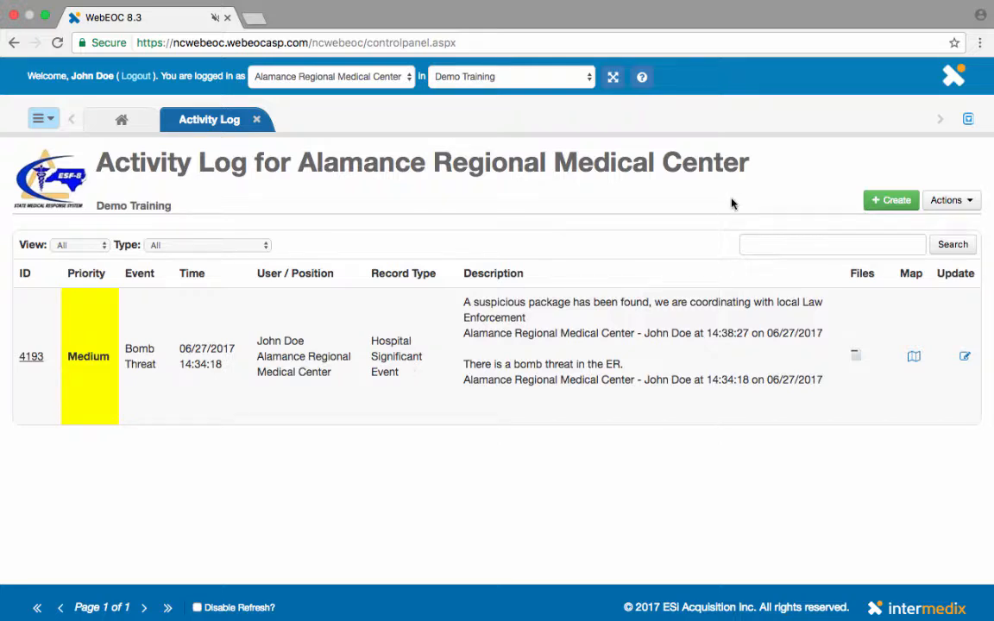
Update record 4193 with Details 'The package has been cleared, no more concerns.' and save.
{"action": "left_click", "coordinate": [964, 359]}
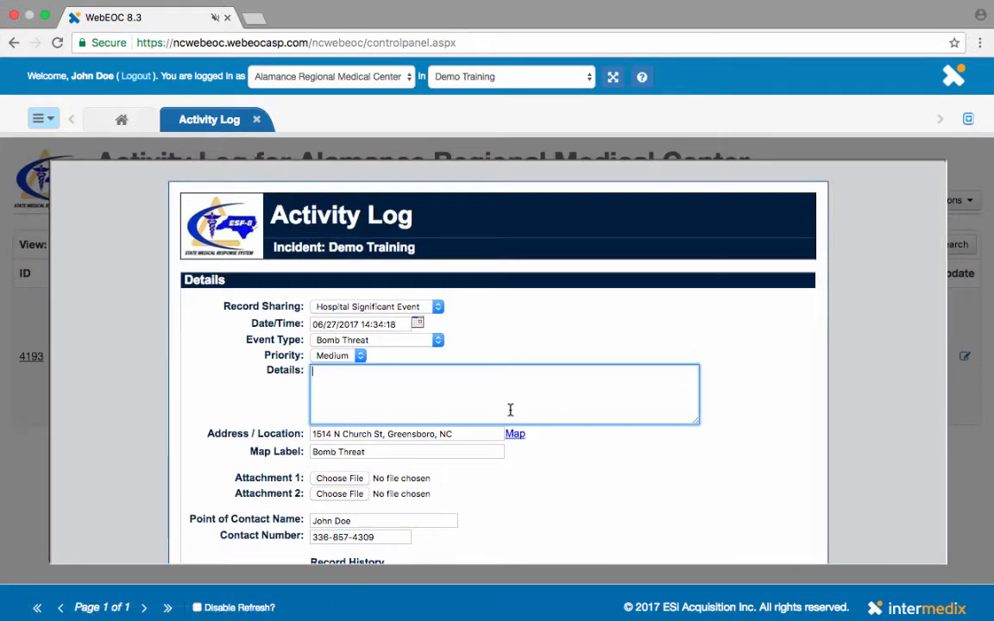
{"action": "type", "text": "the pa"}
{"action": "key", "text": "BackSpace"}
{"action": "key", "text": "BackSpace"}
{"action": "key", "text": "BackSpace"}
{"action": "key", "text": "BackSpace"}
{"action": "key", "text": "BackSpace"}
{"action": "key", "text": "BackSpace"}
{"action": "type", "text": "The package has "}
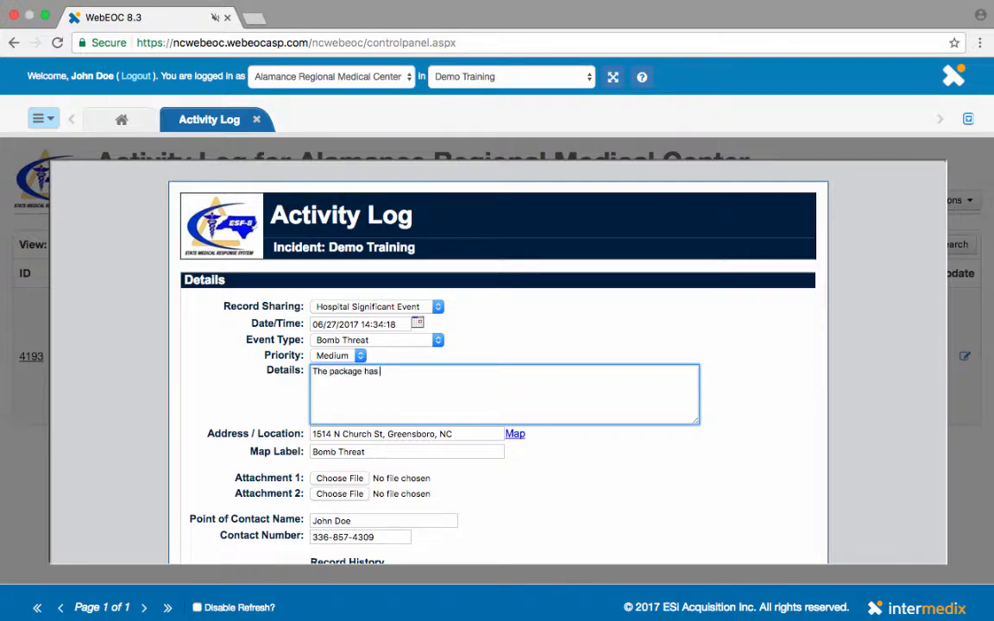
{"action": "type", "text": "been cleared, no more concern"}
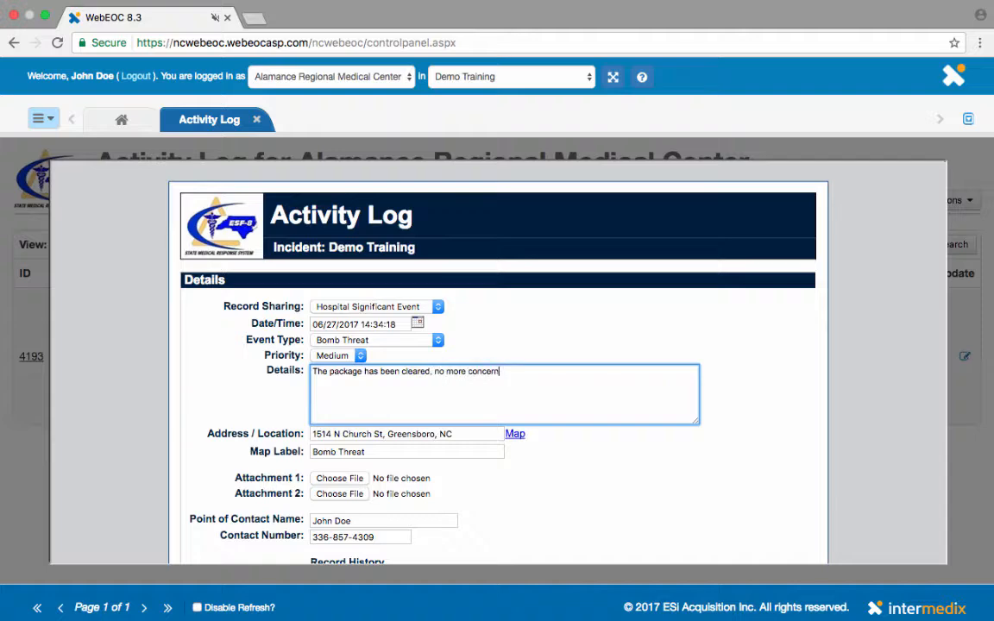
{"action": "type", "text": "s."}
{"action": "scroll", "coordinate": [498, 362], "scroll_direction": "down", "scroll_amount": 5}
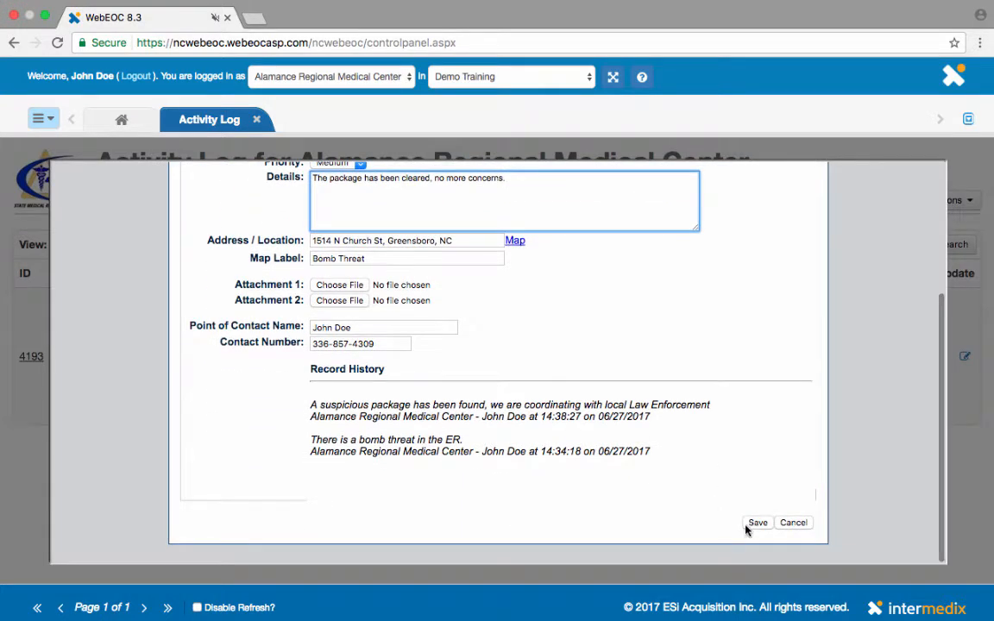
{"action": "left_click", "coordinate": [754, 525]}
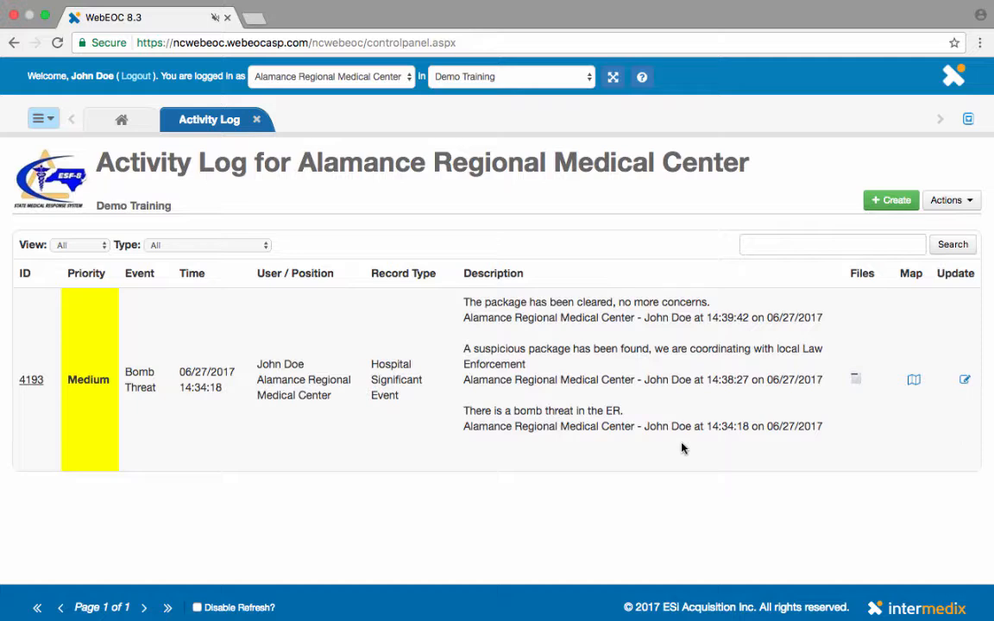
Start a new Activity Log entry shared as a Statewide Significant Event with event type Flooding.
{"action": "left_click", "coordinate": [888, 200]}
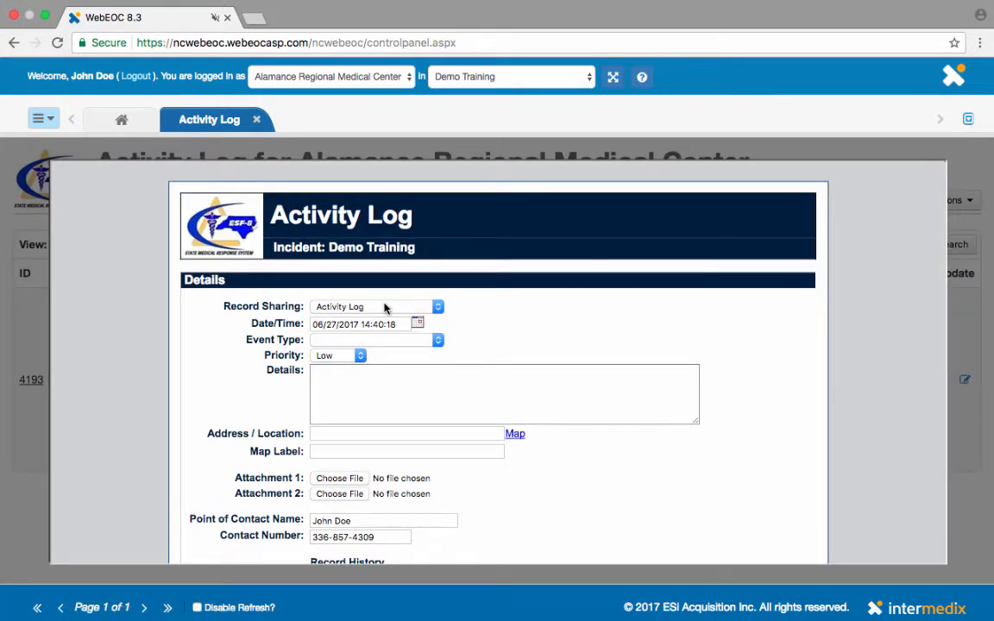
{"action": "left_click", "coordinate": [384, 307]}
{"action": "left_click", "coordinate": [363, 333]}
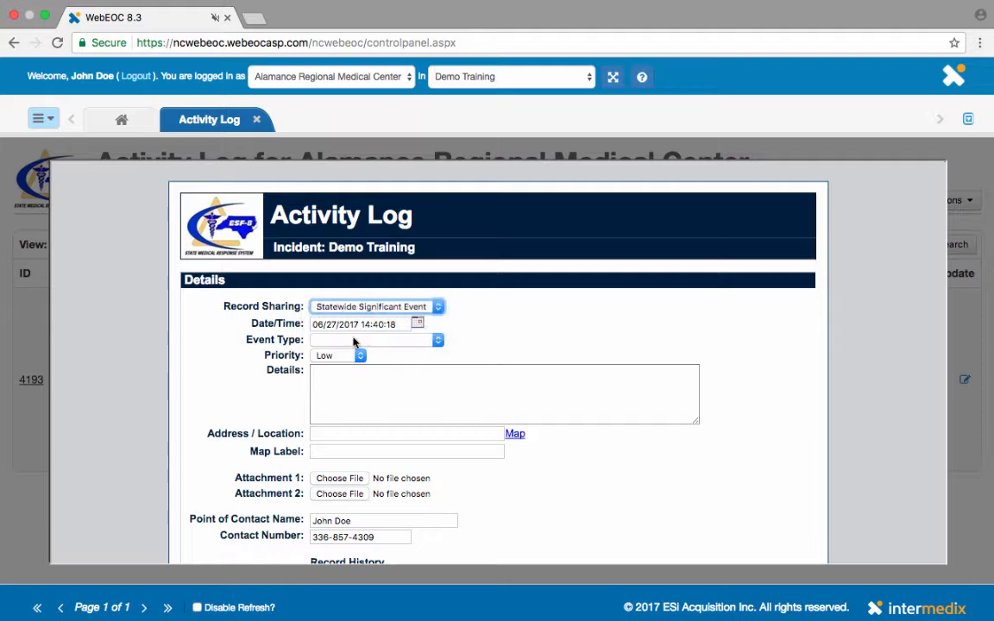
{"action": "left_click", "coordinate": [363, 340]}
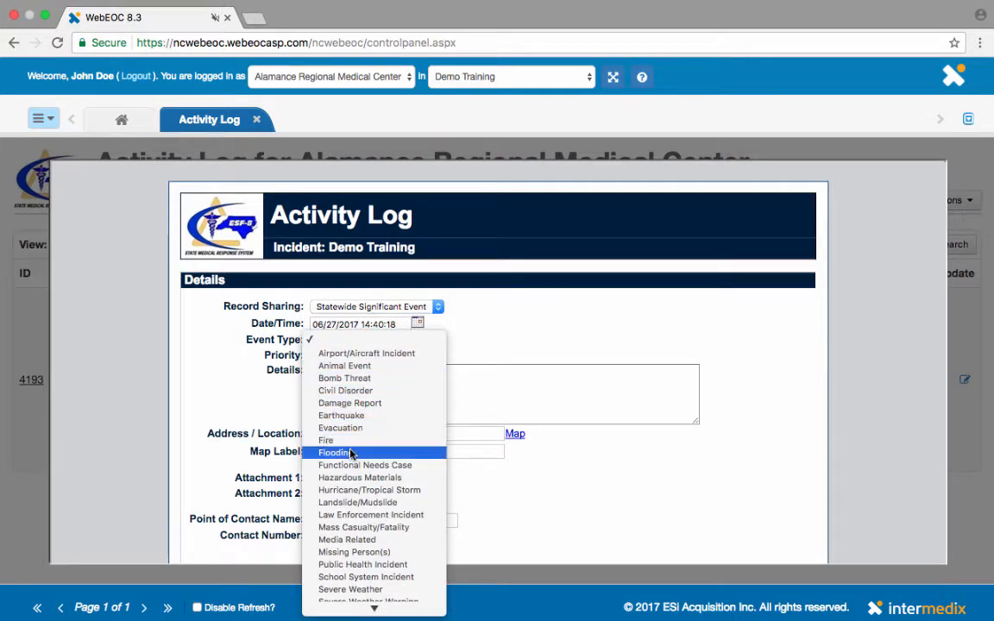
{"action": "left_click", "coordinate": [336, 452]}
{"action": "left_click", "coordinate": [385, 384]}
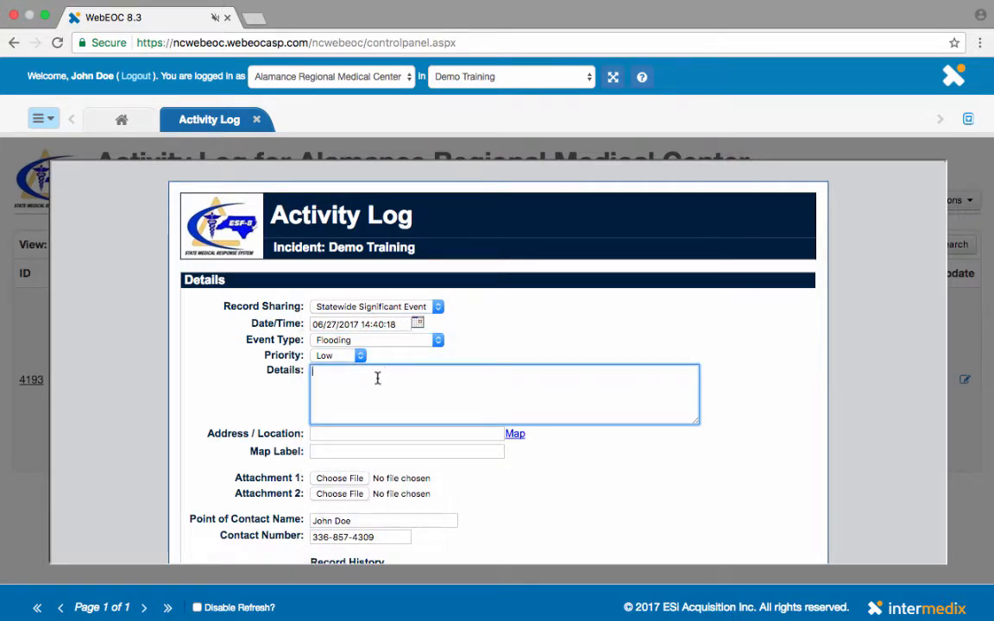
Set priority to Flash, enter 'Our Emergency Room is flooding. We are on diversion.' and save.
{"action": "left_click", "coordinate": [359, 355]}
{"action": "left_click", "coordinate": [340, 394]}
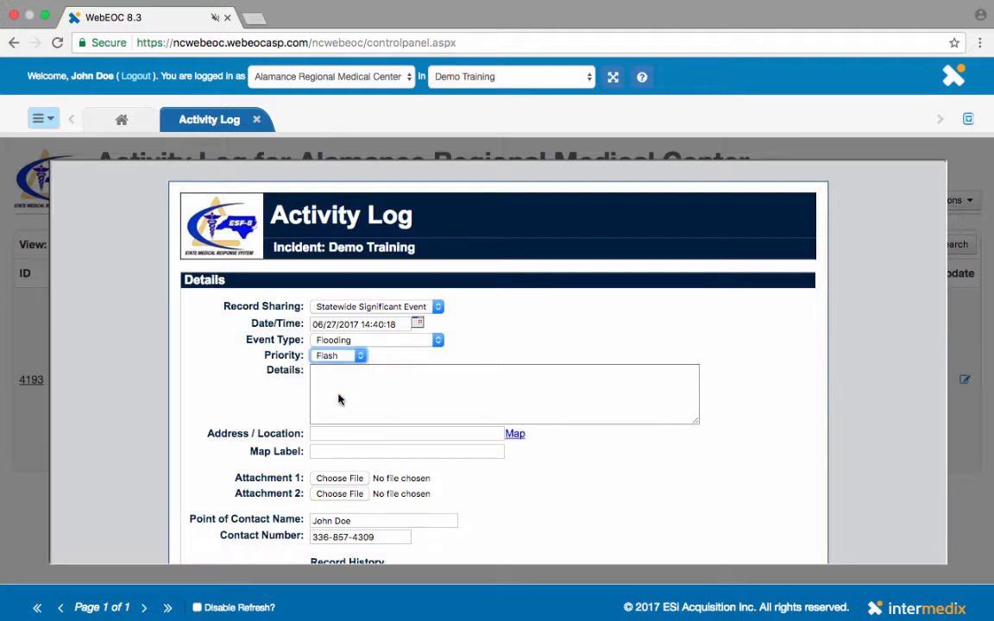
{"action": "left_click", "coordinate": [357, 392]}
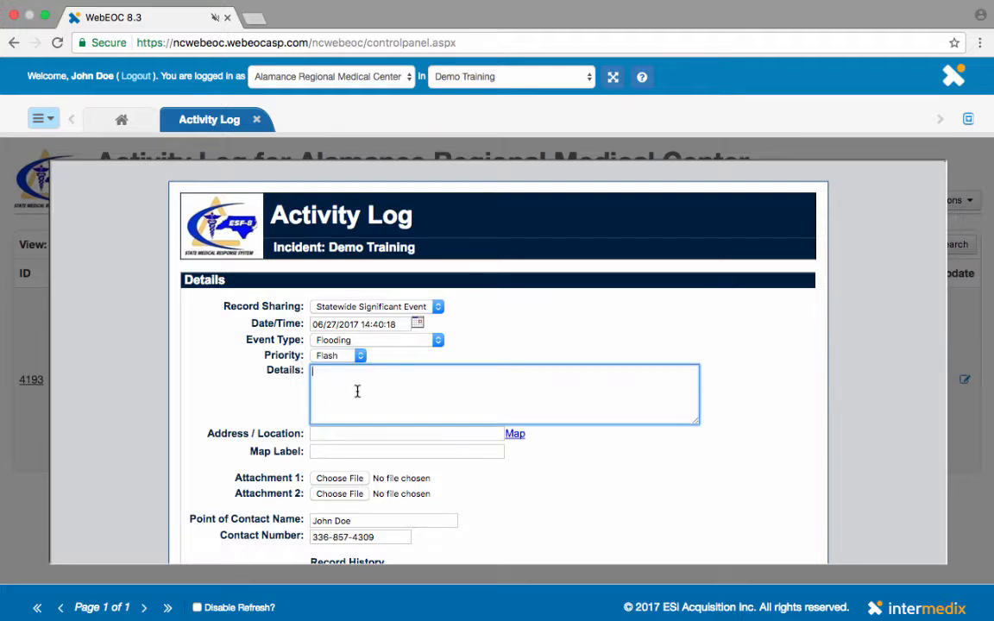
{"action": "type", "text": "Our Emergency Room is flooding.  We are on div"}
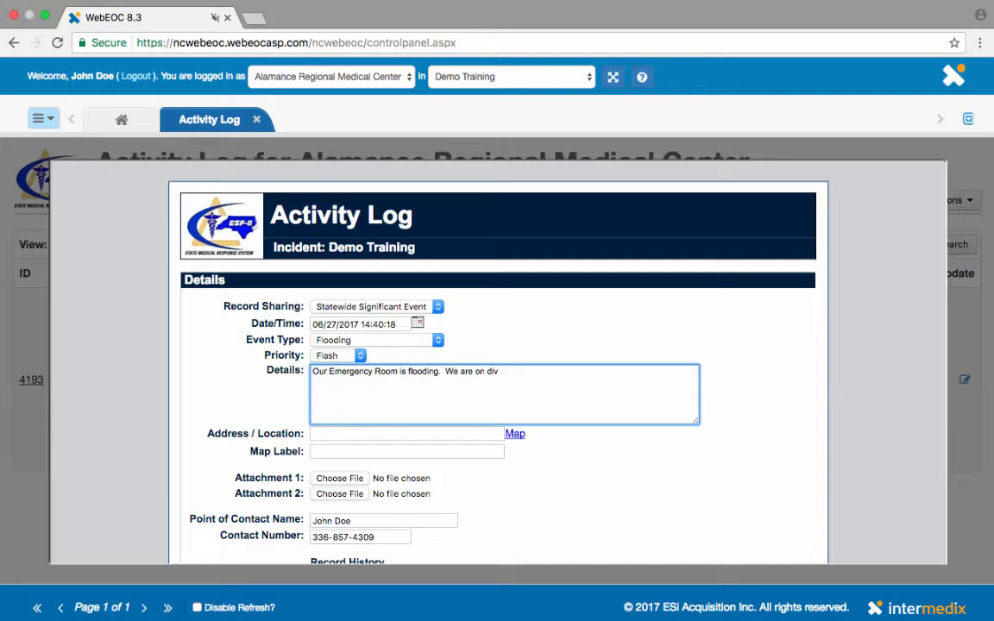
{"action": "type", "text": "ersion."}
{"action": "scroll", "coordinate": [498, 363], "scroll_direction": "down", "scroll_amount": 3}
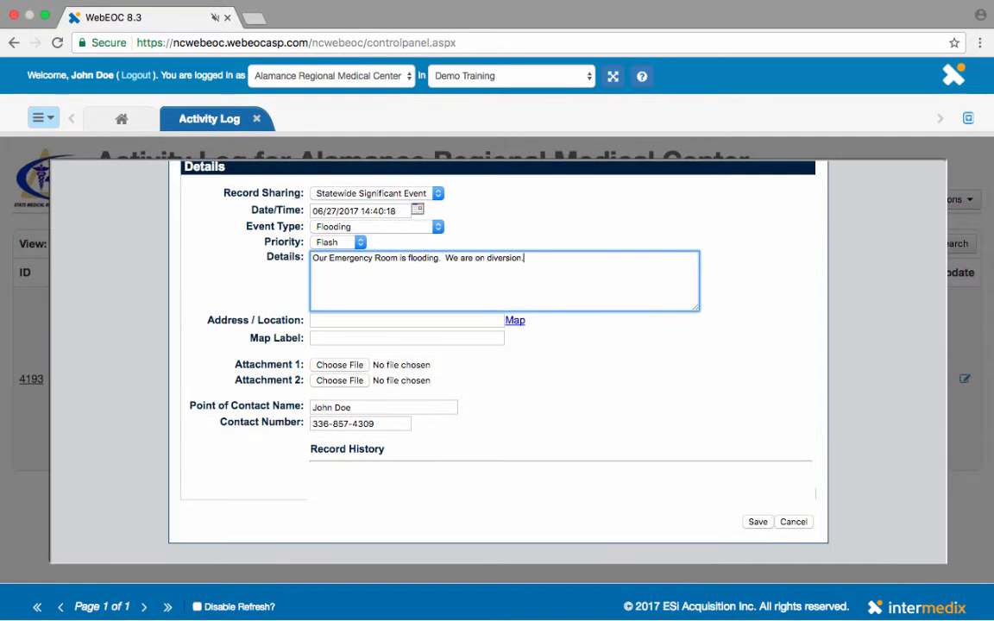
{"action": "left_click", "coordinate": [759, 522]}
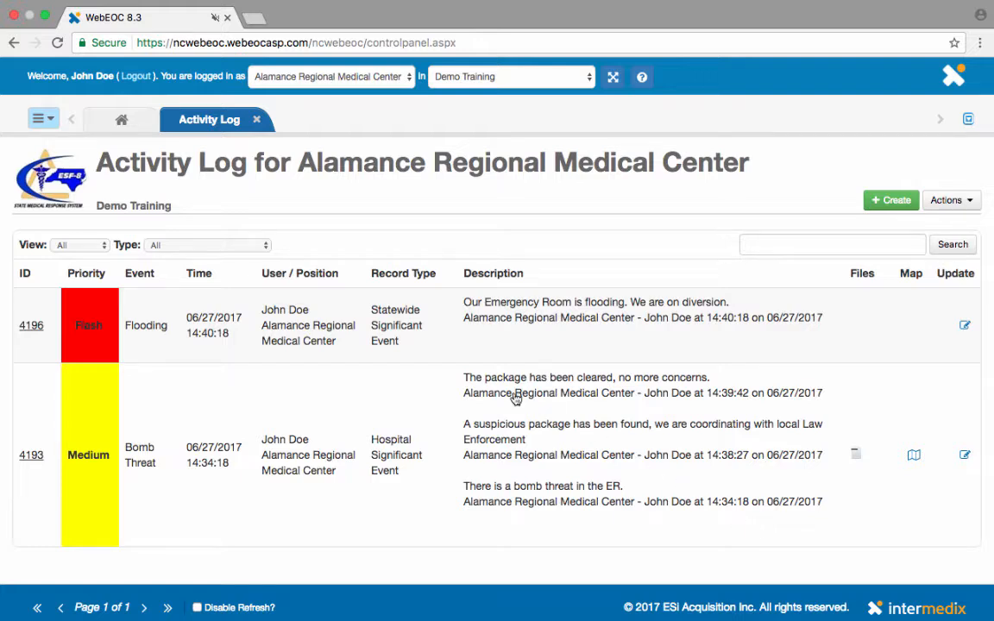
{"action": "left_click", "coordinate": [104, 249]}
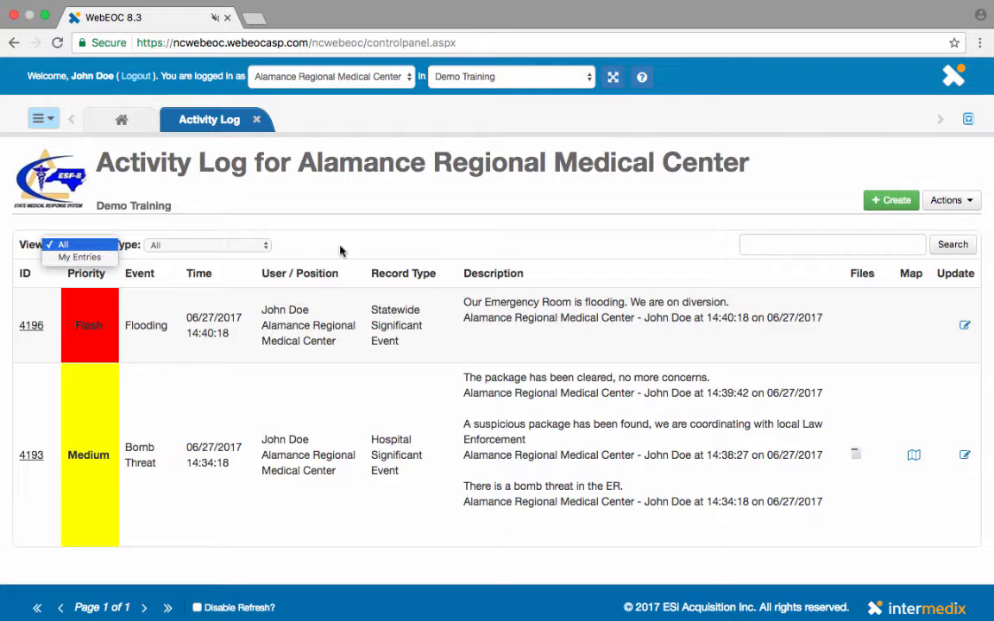
{"action": "left_click", "coordinate": [310, 250]}
{"action": "left_click", "coordinate": [236, 246]}
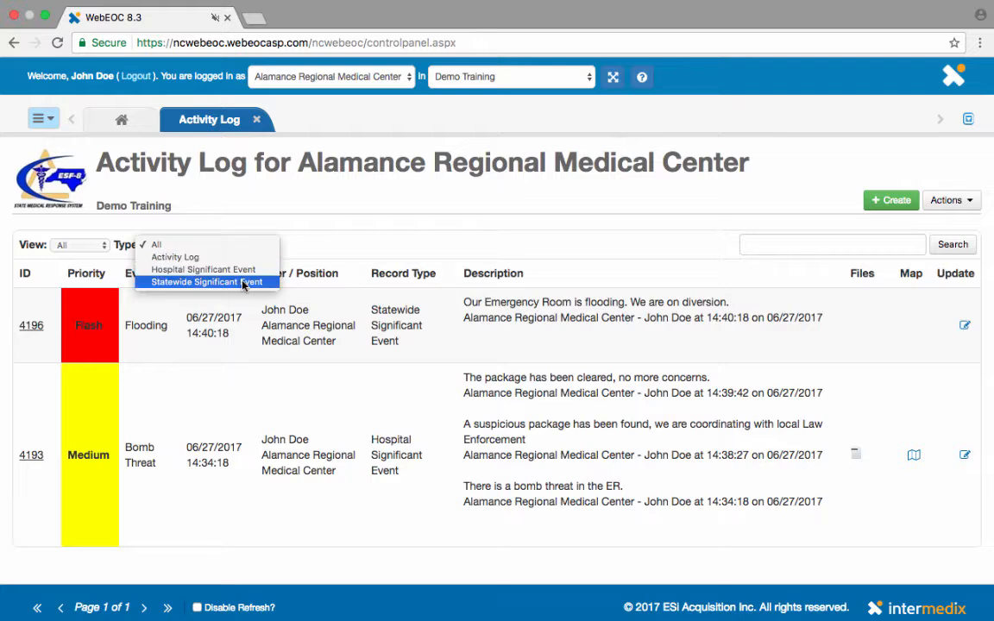
{"action": "left_click", "coordinate": [243, 271]}
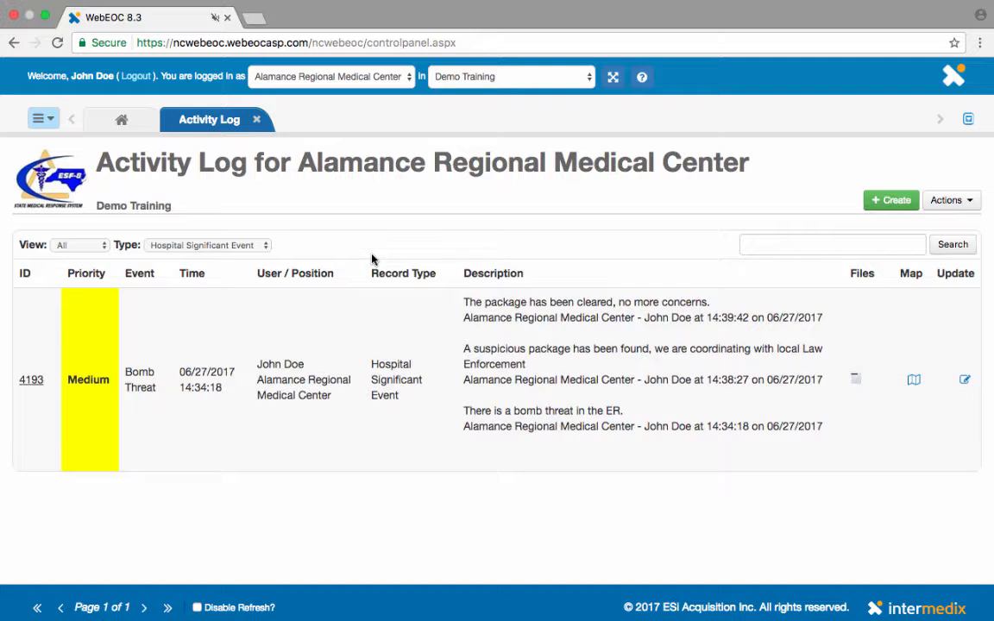
{"action": "left_click", "coordinate": [262, 245]}
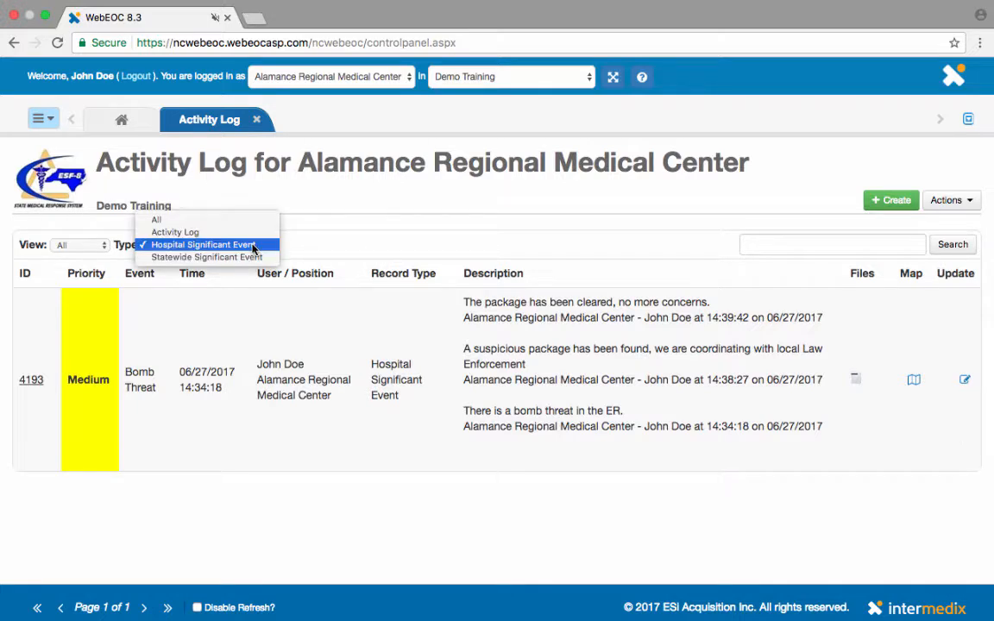
{"action": "left_click", "coordinate": [212, 220]}
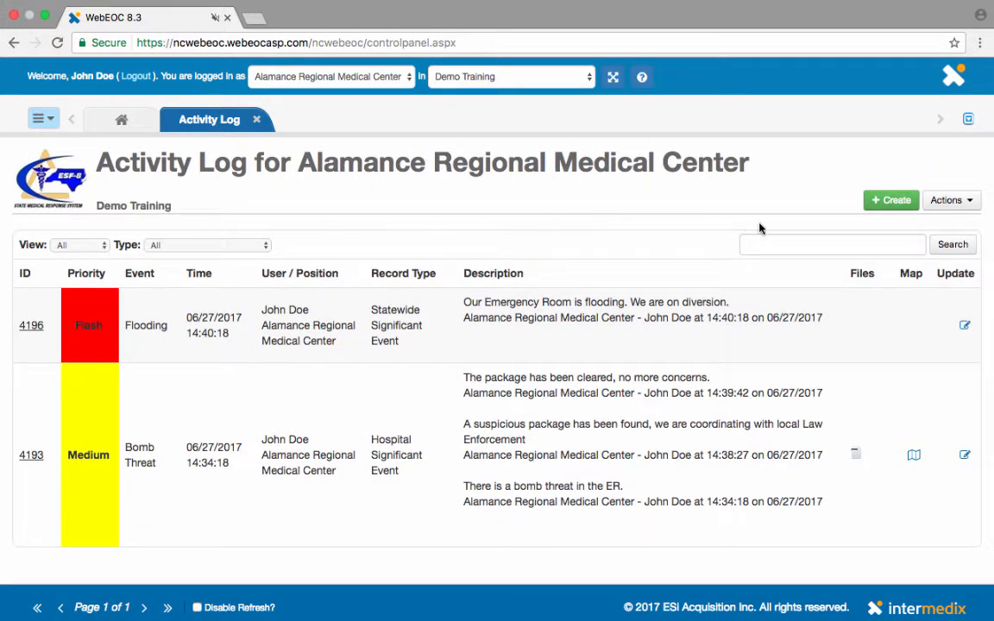
{"action": "left_click", "coordinate": [952, 204]}
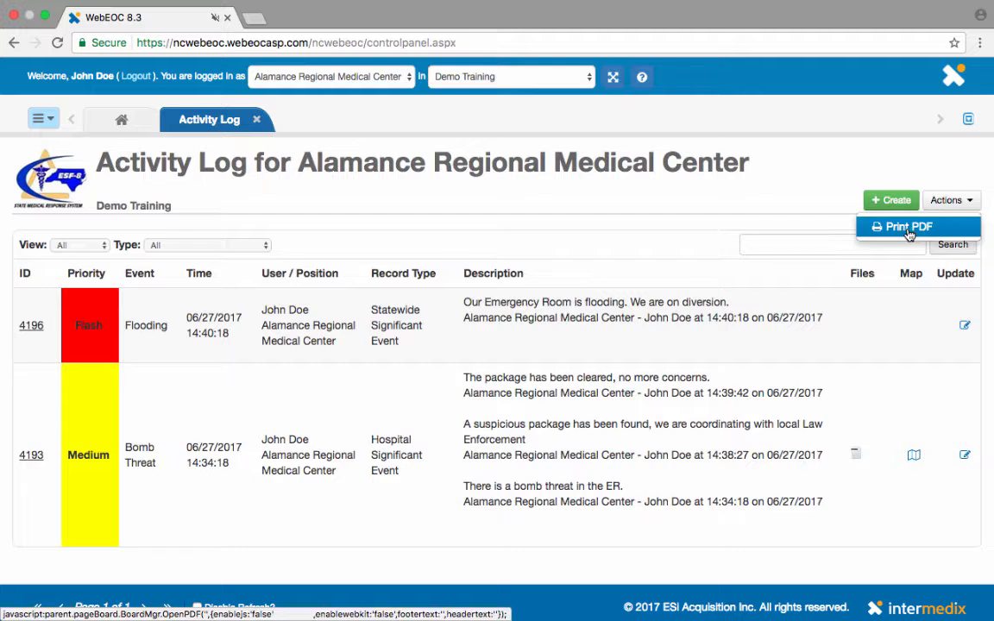
{"action": "left_click", "coordinate": [689, 247]}
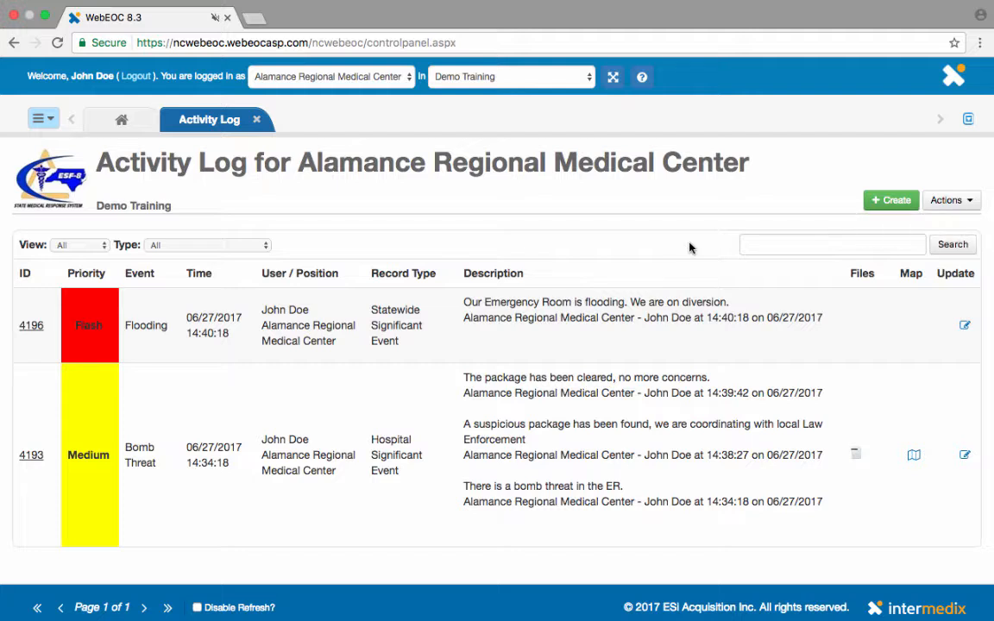
{"action": "left_click", "coordinate": [790, 247]}
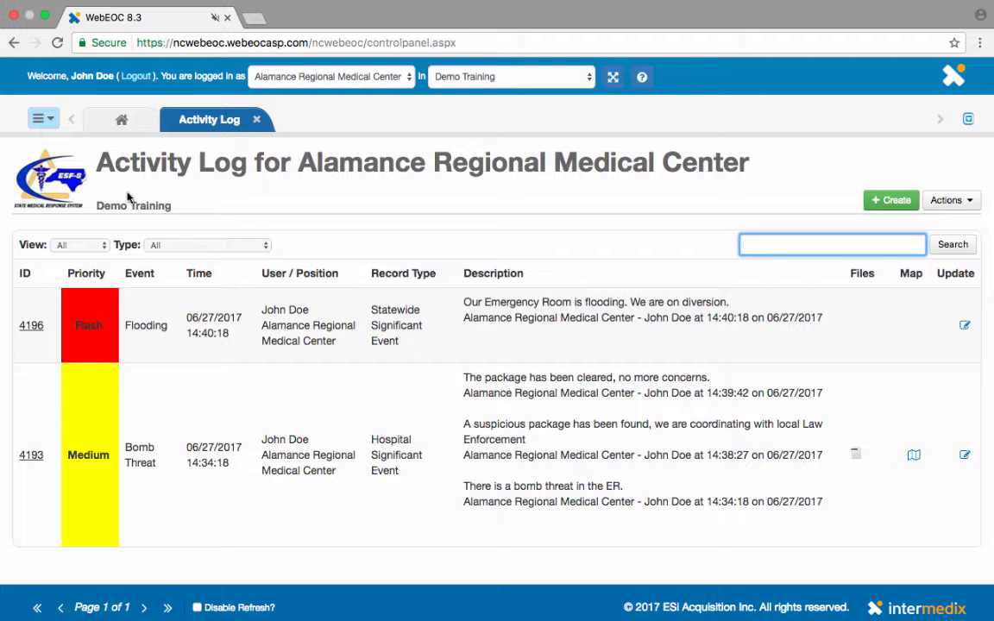
Switch to the Significant Event - Hospital board showing only Bomb Threat record 4193.
{"action": "left_click", "coordinate": [50, 121]}
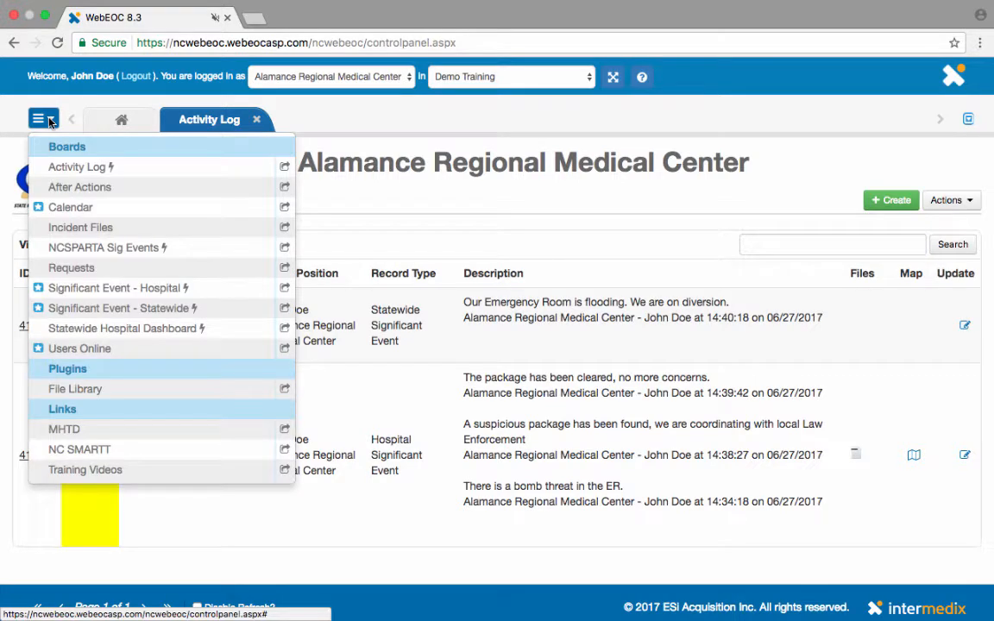
{"action": "left_click", "coordinate": [118, 291]}
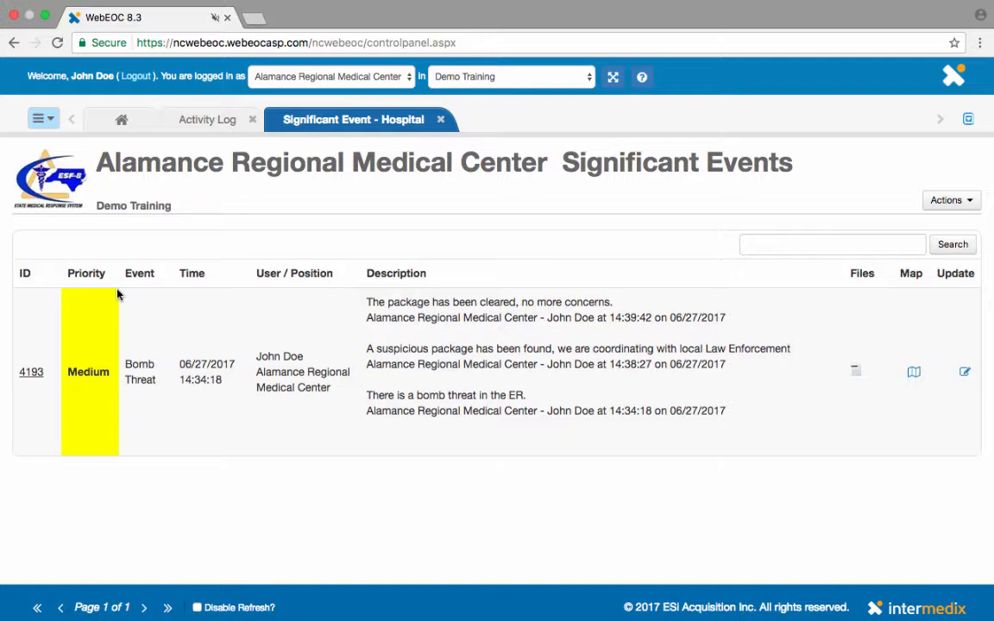
Switch to the Significant Event - Statewide board showing only Flooding record 4196.
{"action": "left_click", "coordinate": [52, 121]}
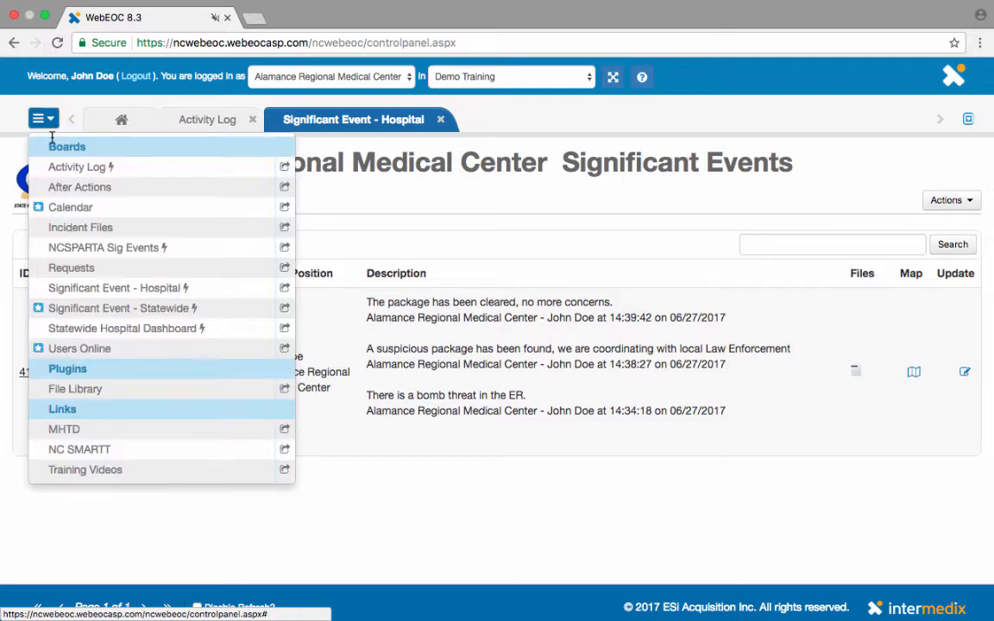
{"action": "left_click", "coordinate": [110, 316]}
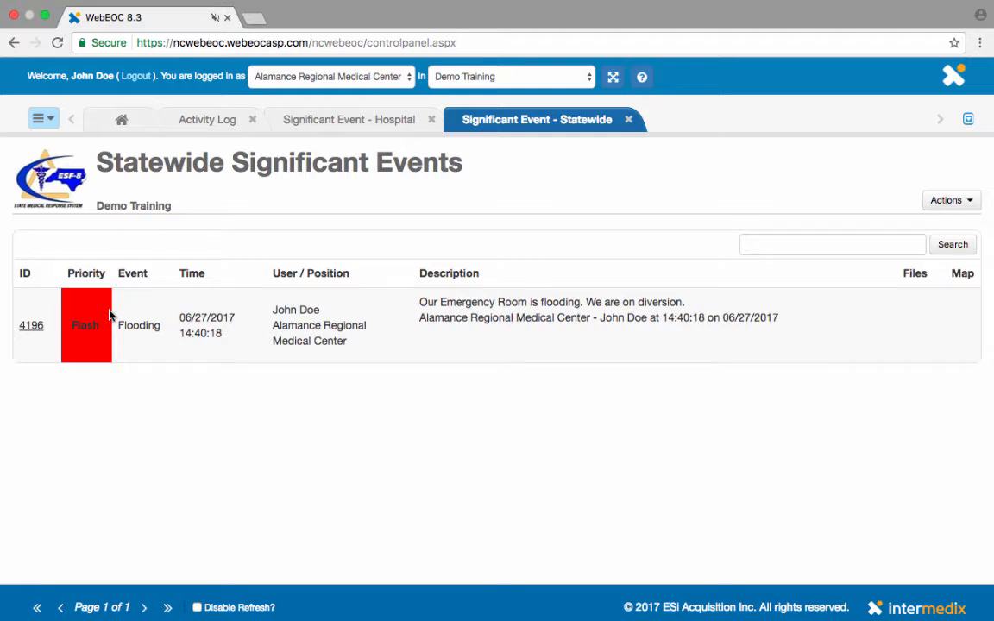
{"action": "left_click", "coordinate": [43, 120]}
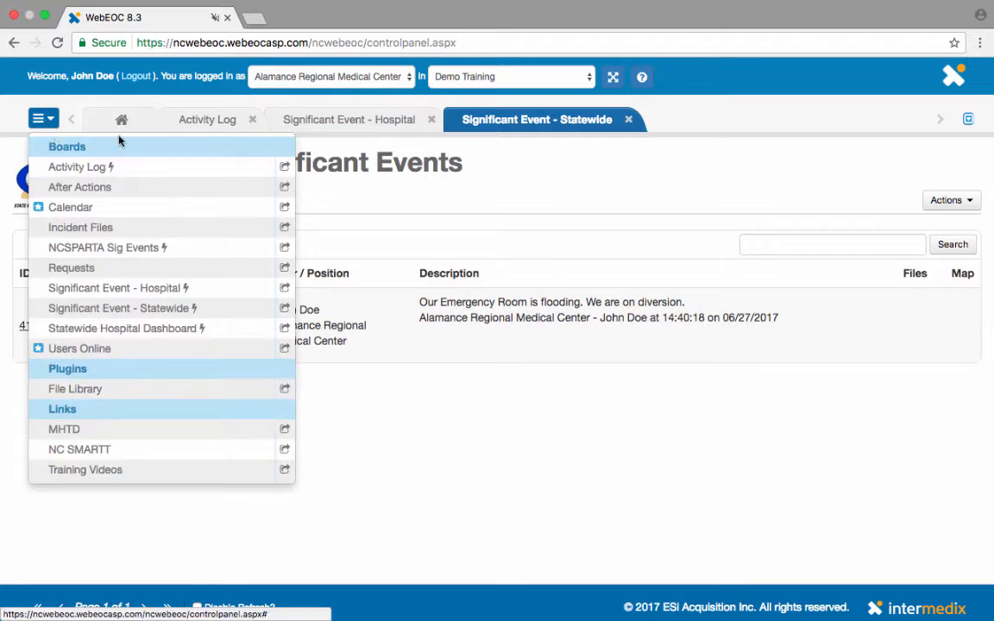
Go back to the Activity Log listing Flooding record 4196 and Bomb Threat record 4193.
{"action": "left_click", "coordinate": [200, 121]}
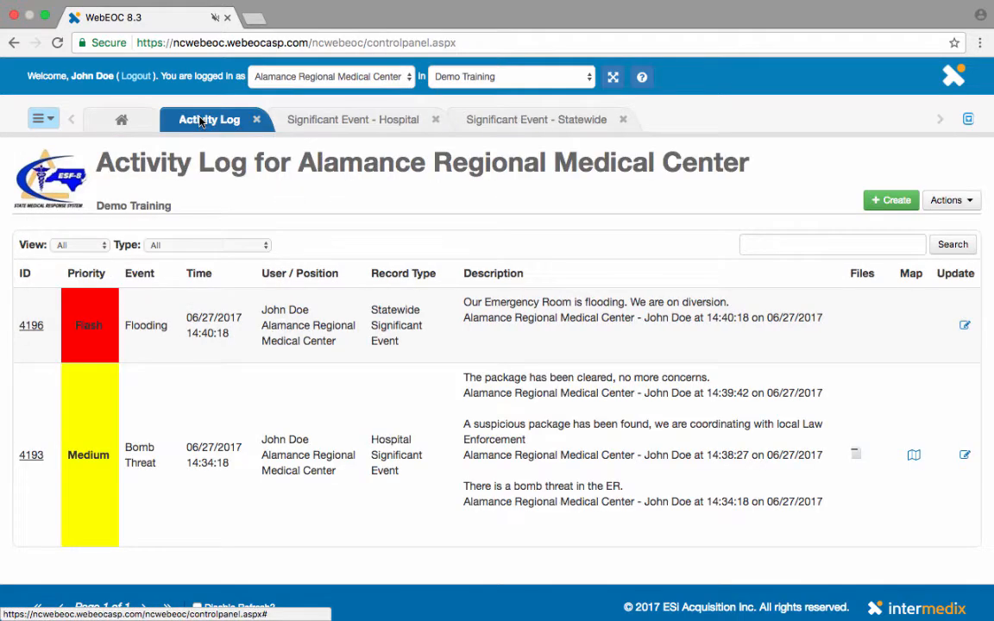